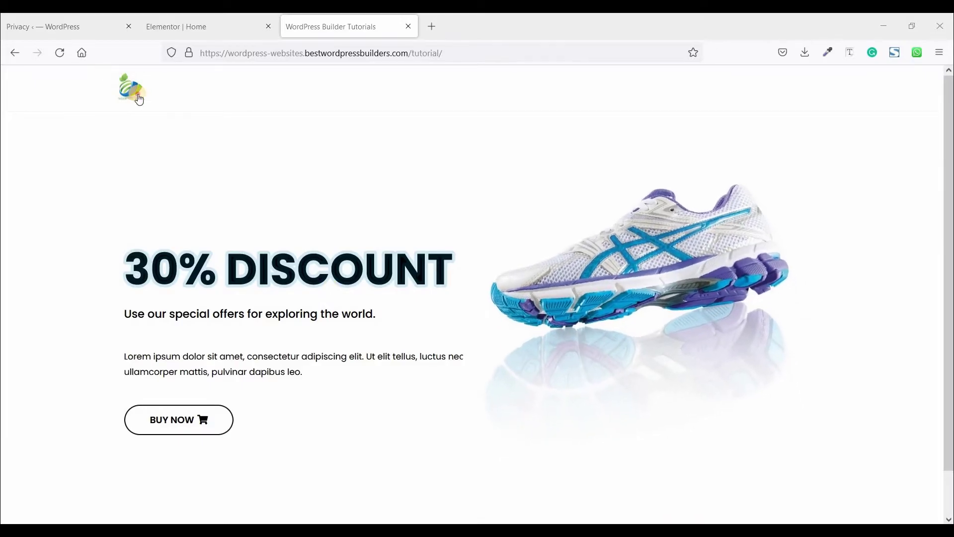
Reload the live shoe discount page to replay its animations, then go back to the Elementor Home editor
key(F5)
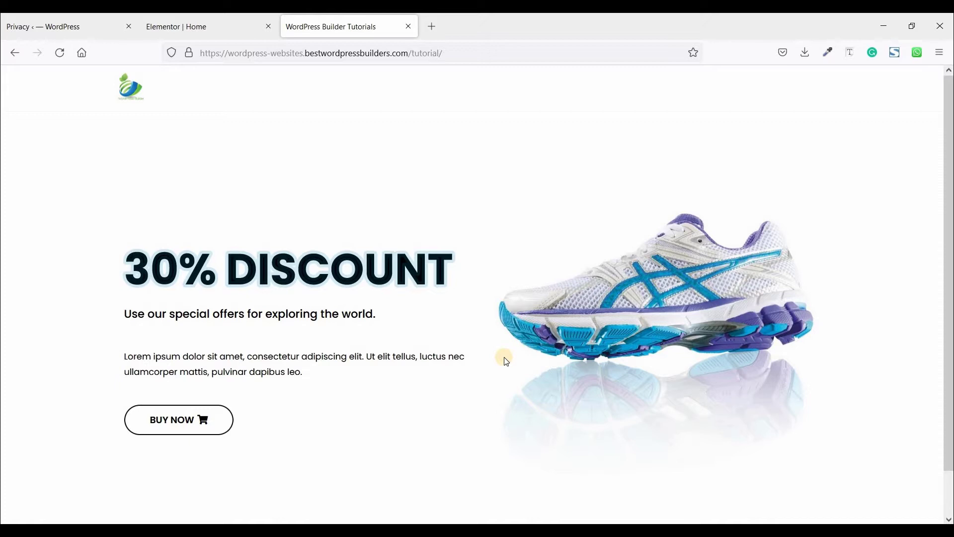
click(215, 25)
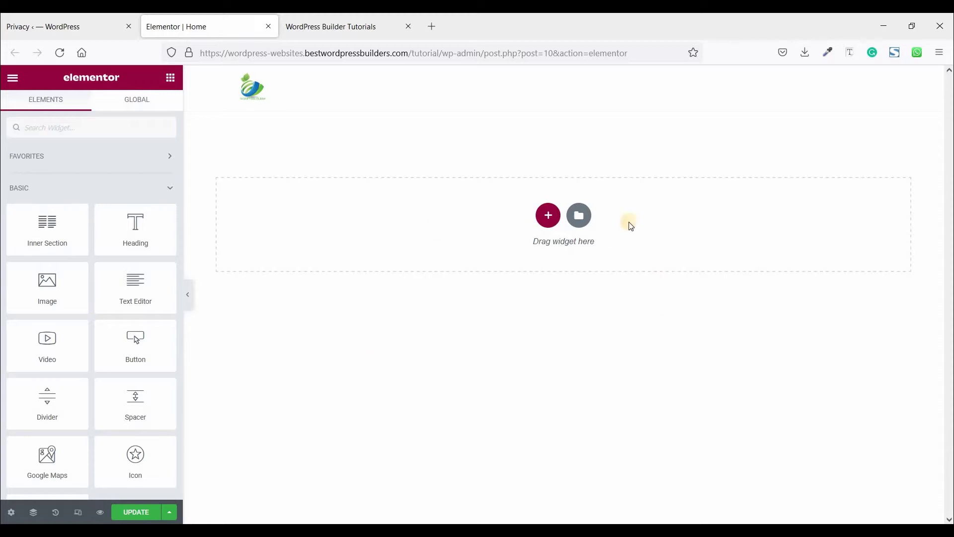
After checking the live page, add a new two-column section to the Home page
click(362, 35)
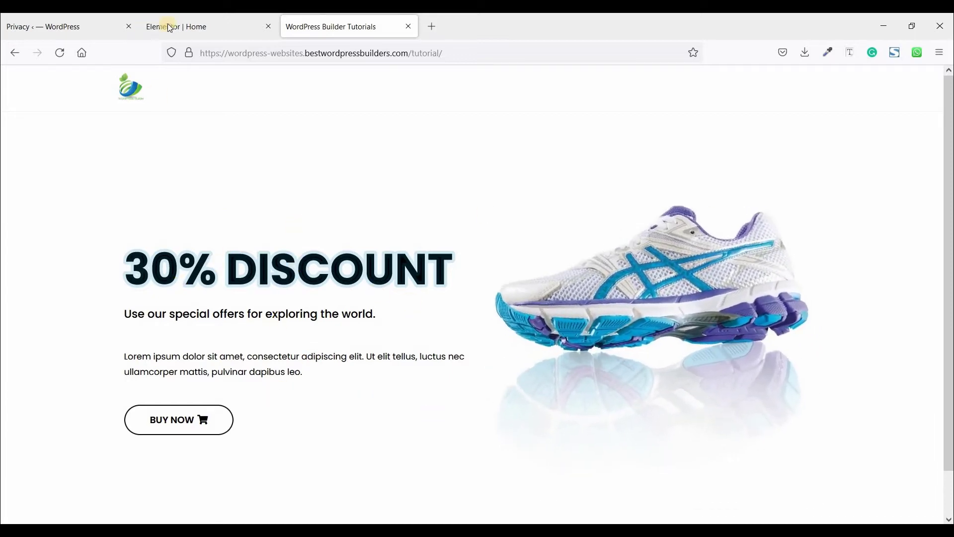
click(176, 29)
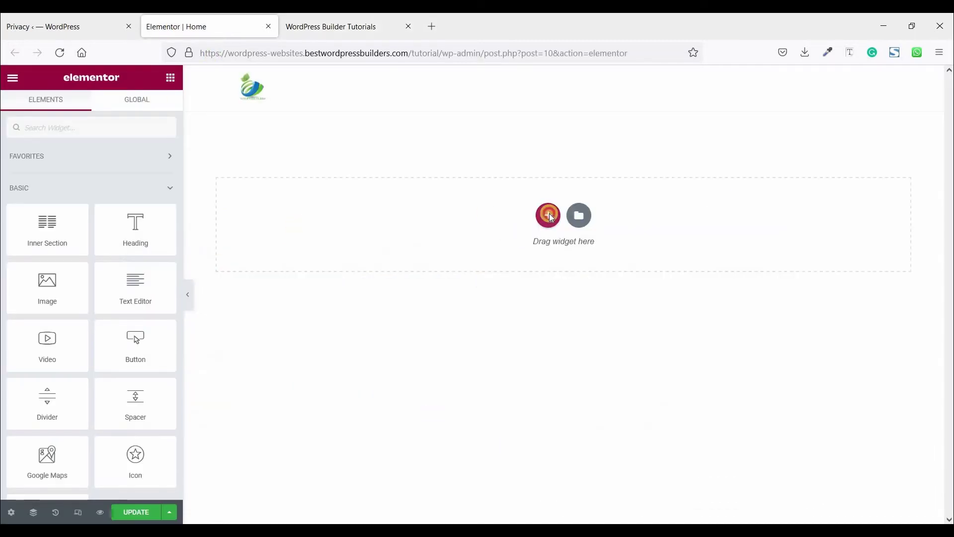
click(549, 214)
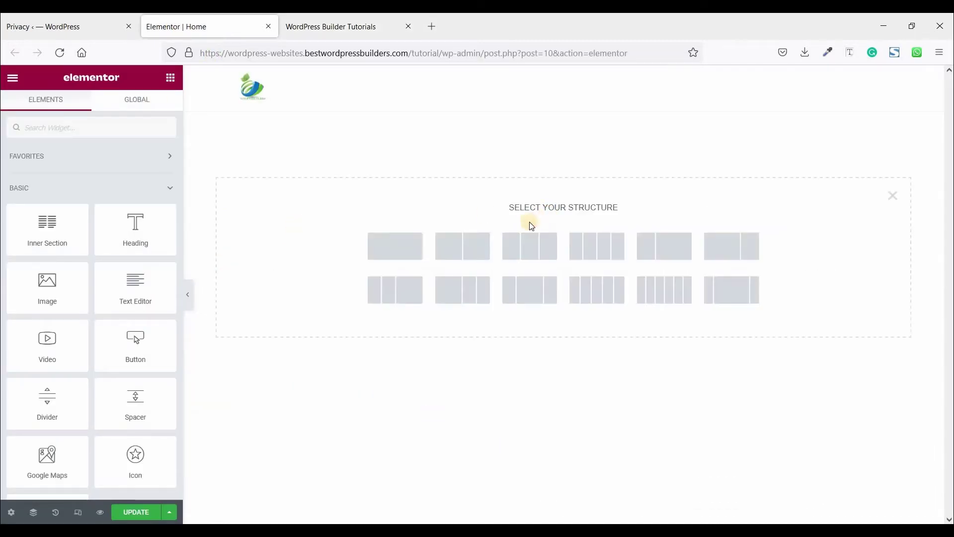
click(458, 250)
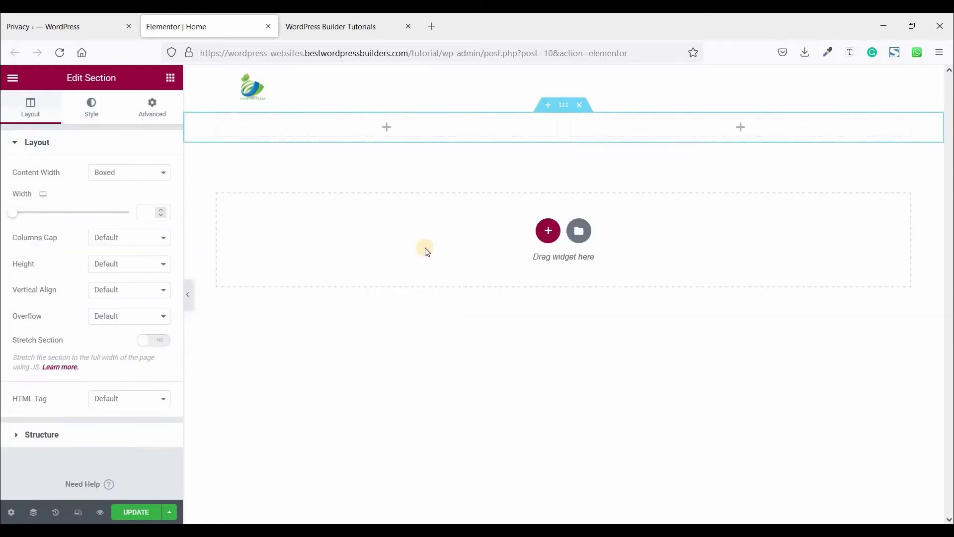
Give the section a 100 VH minimum height with Column Position set to Middle
click(120, 274)
click(115, 312)
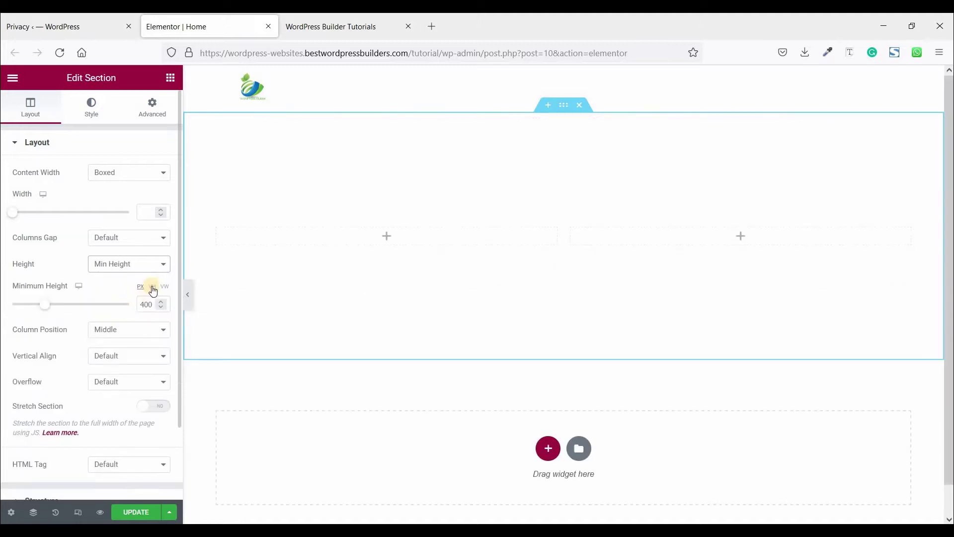
click(152, 287)
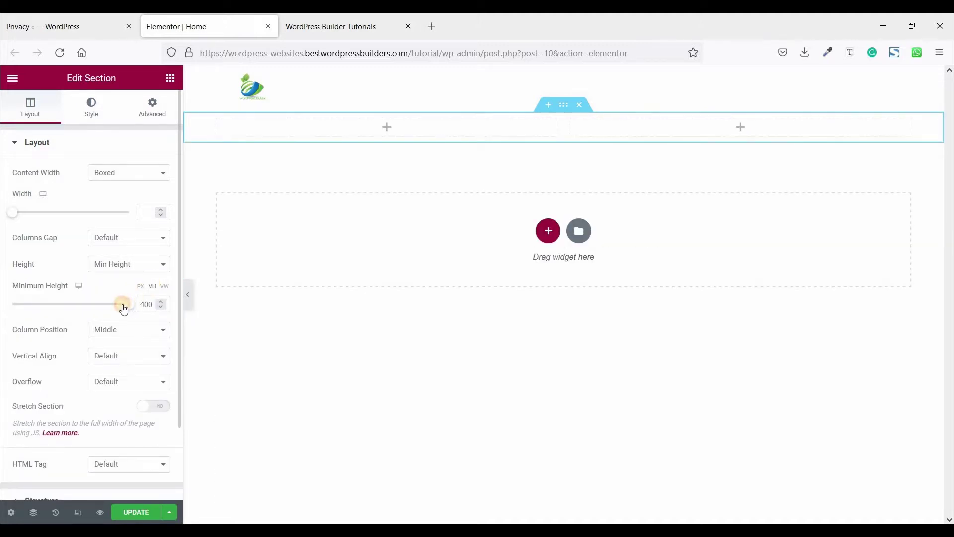
click(124, 309)
click(147, 304)
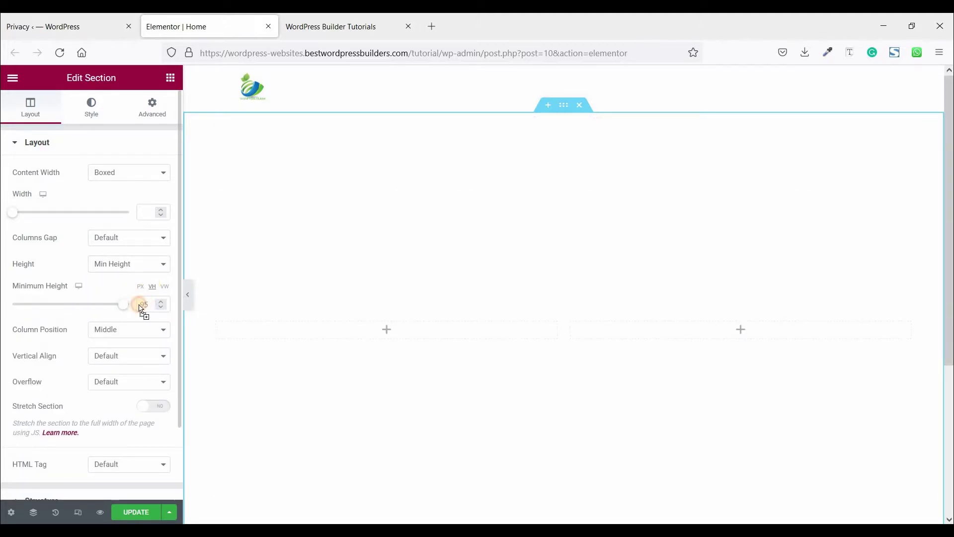
scroll(154, 305, up, 3)
click(160, 307)
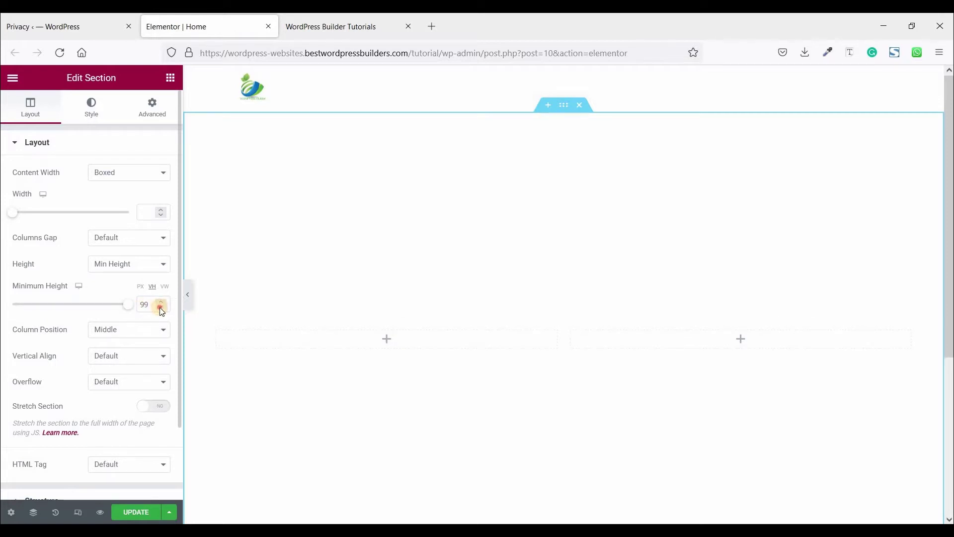
click(131, 334)
click(111, 380)
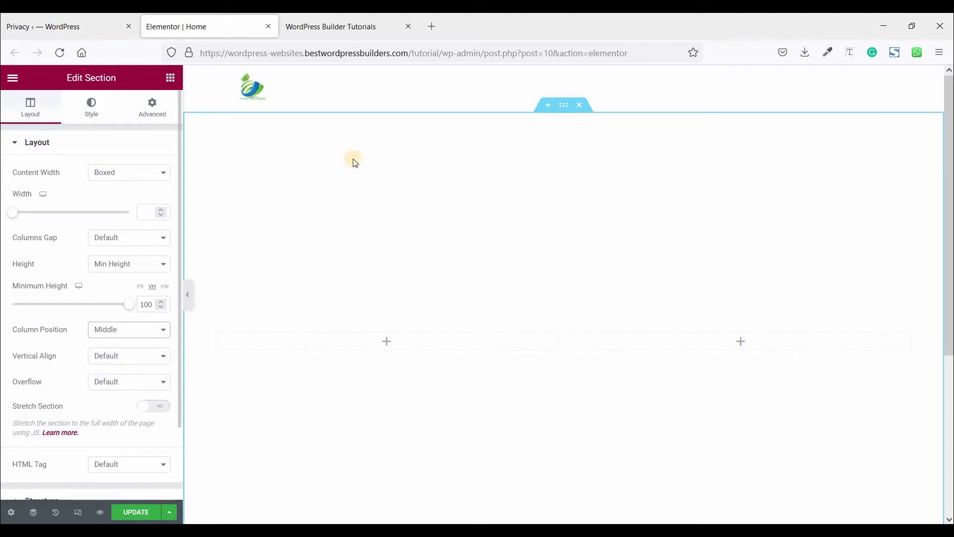
click(360, 27)
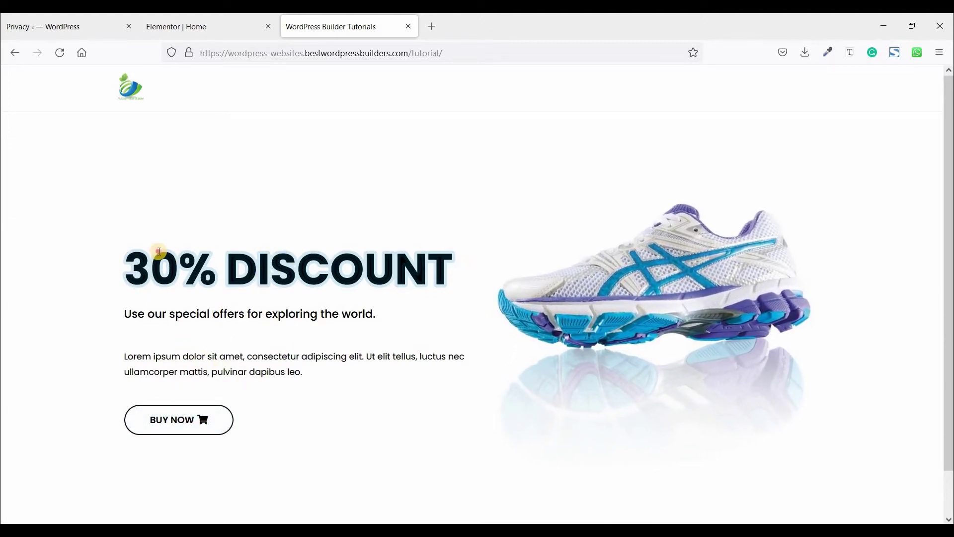
Add a Heading to the left column with the '30% DISCOUNT' title copied from the live page
drag(136, 252, 184, 266)
right_click(184, 263)
click(191, 260)
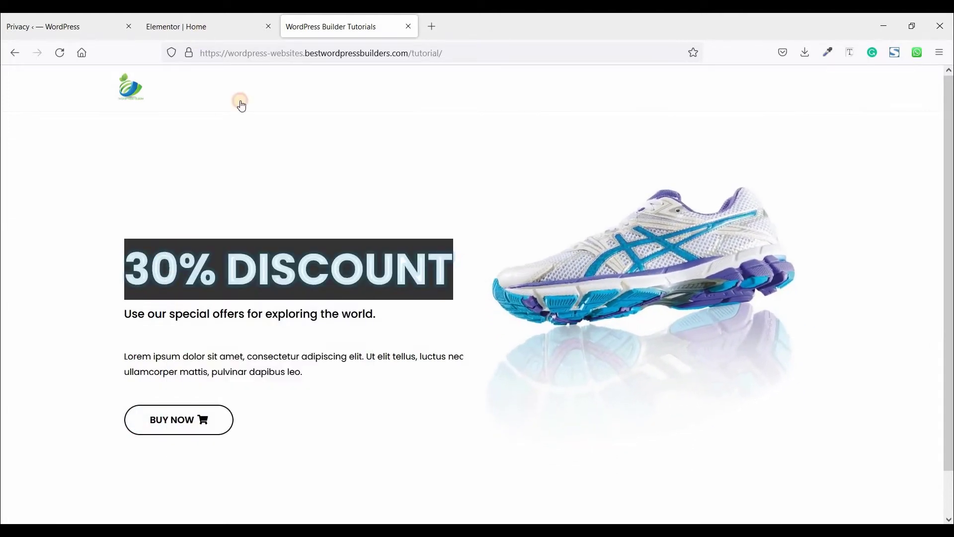
click(207, 26)
click(169, 78)
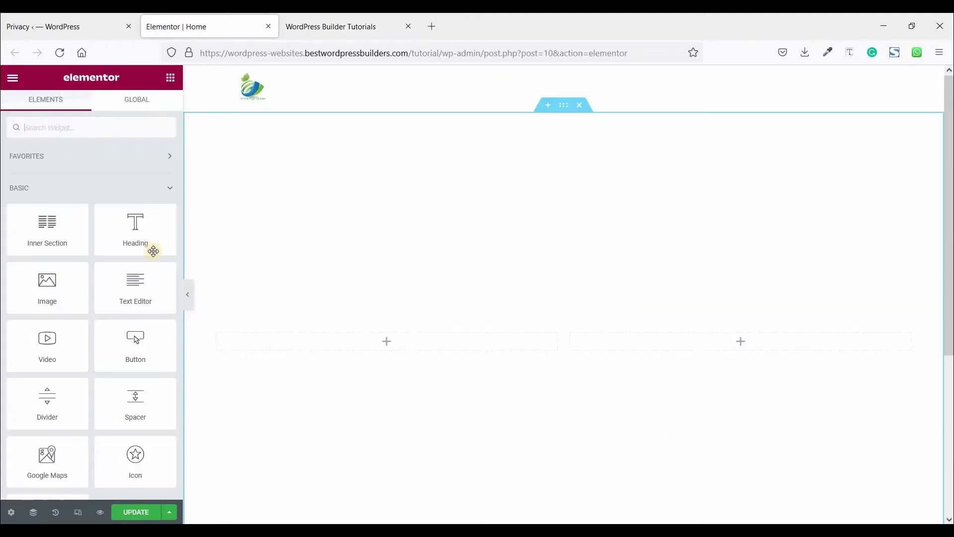
drag(135, 226, 376, 338)
drag(112, 186, 4, 185)
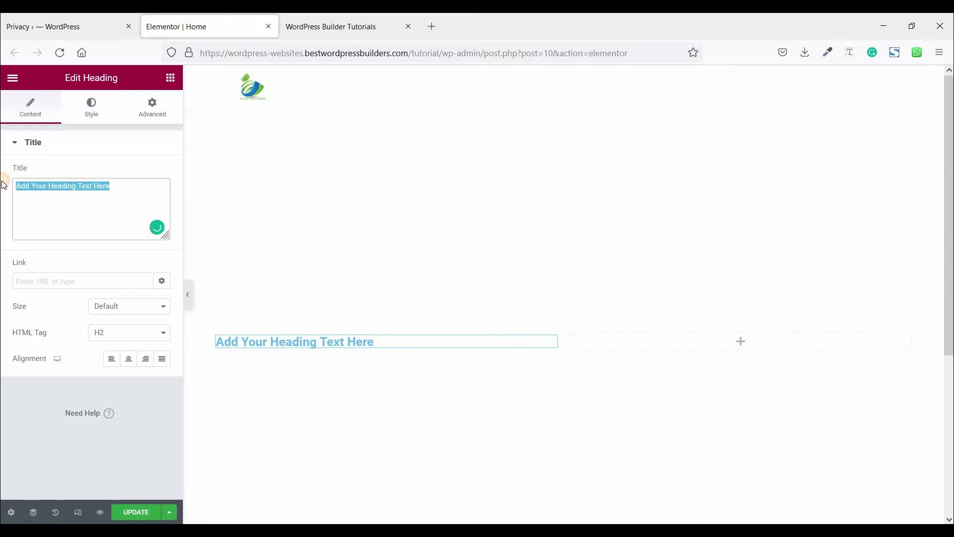
key(ctrl+v)
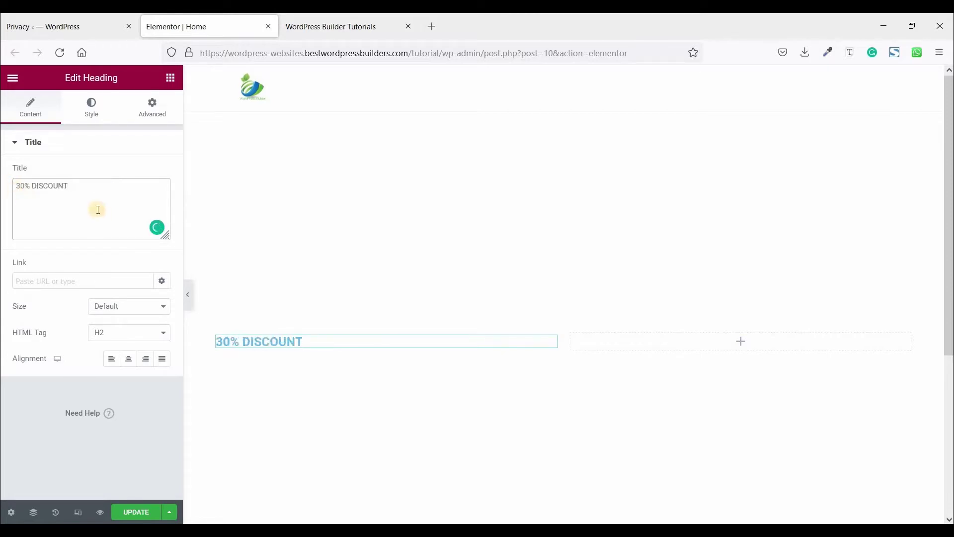
Set the heading's text colour to black
click(91, 110)
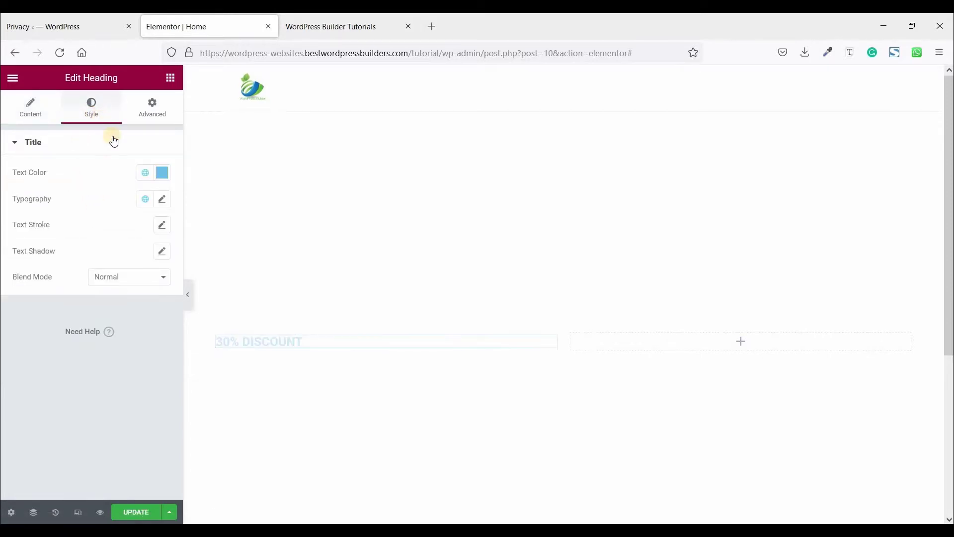
click(162, 173)
click(19, 323)
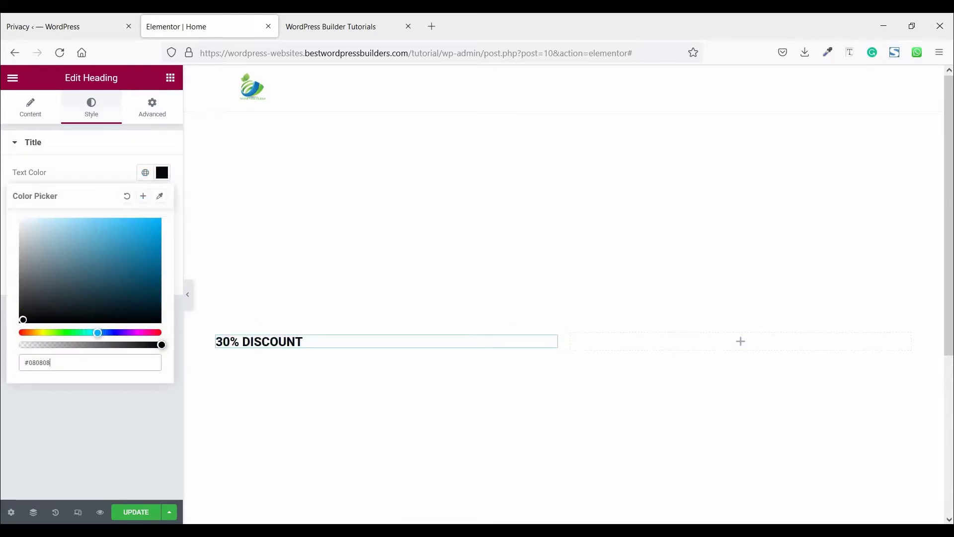
click(84, 416)
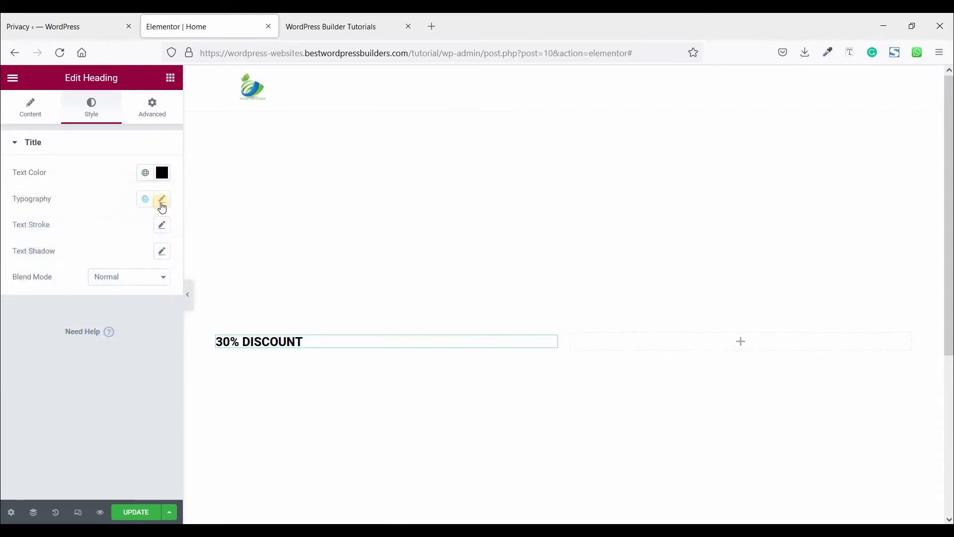
Set the heading typography to Poppins, weight 700, size 70
click(163, 200)
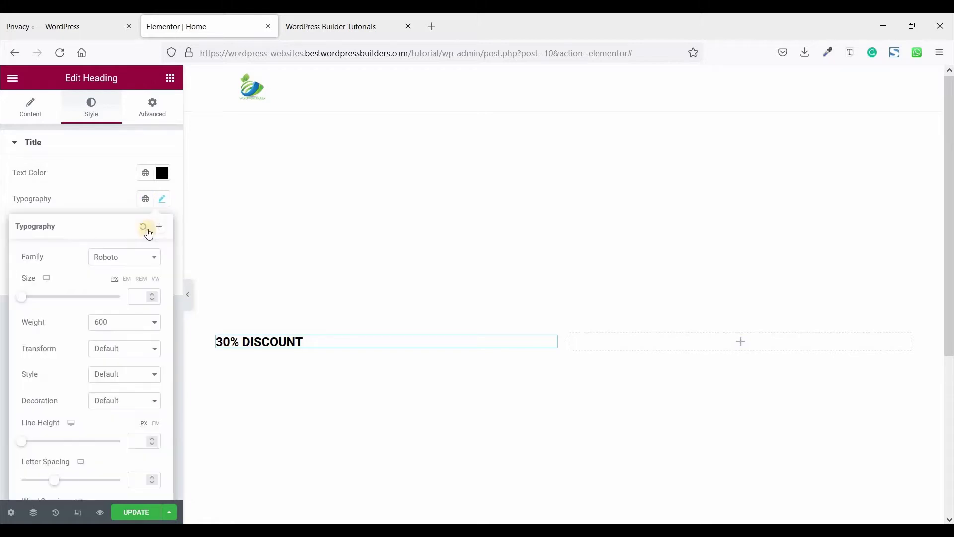
click(114, 257)
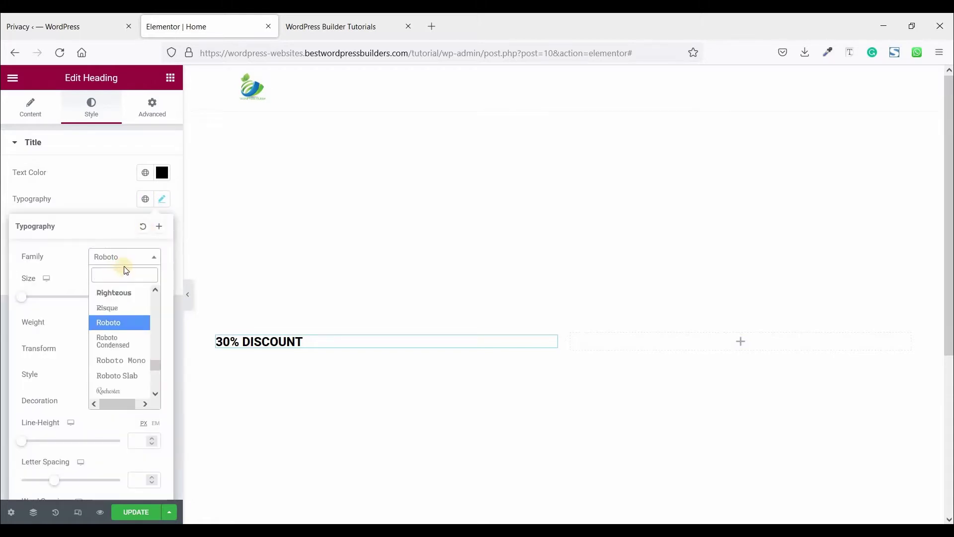
text(popp)
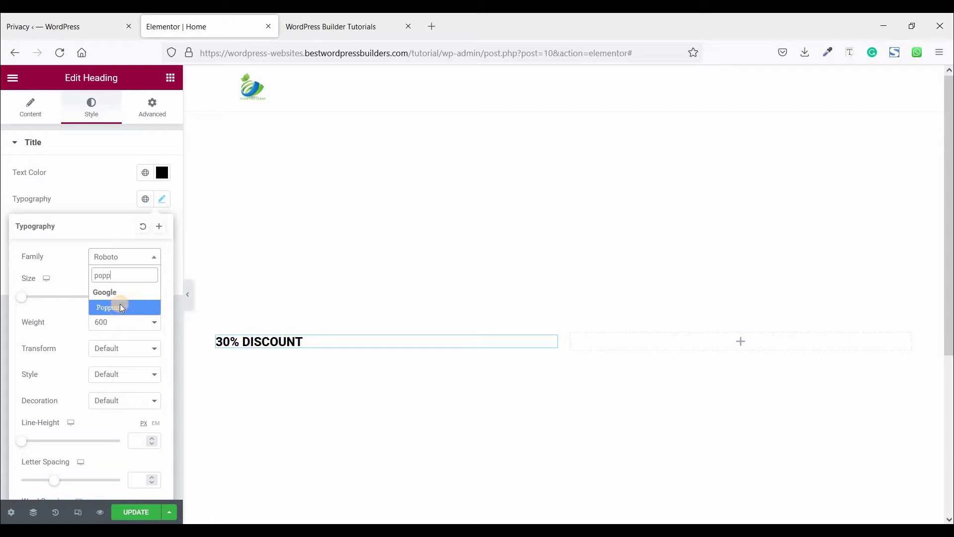
click(122, 307)
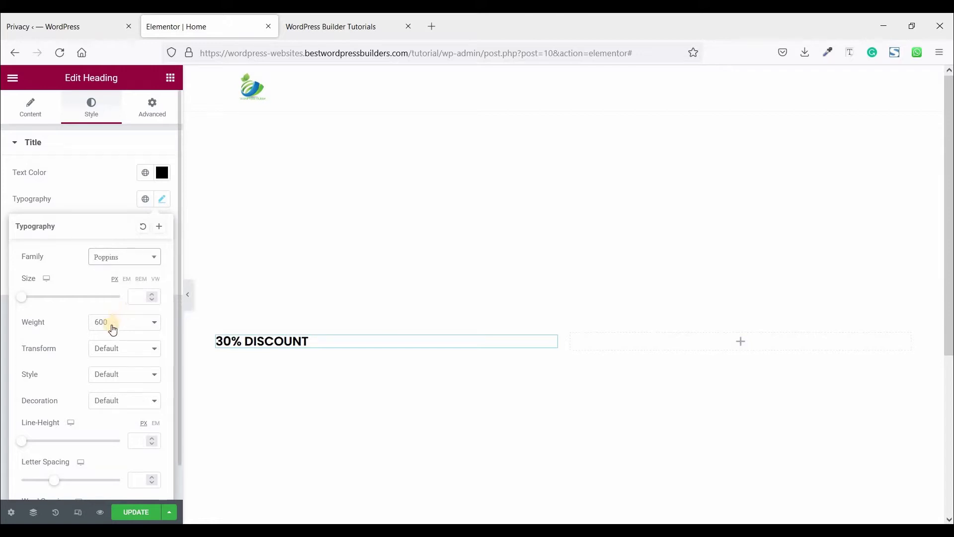
click(113, 330)
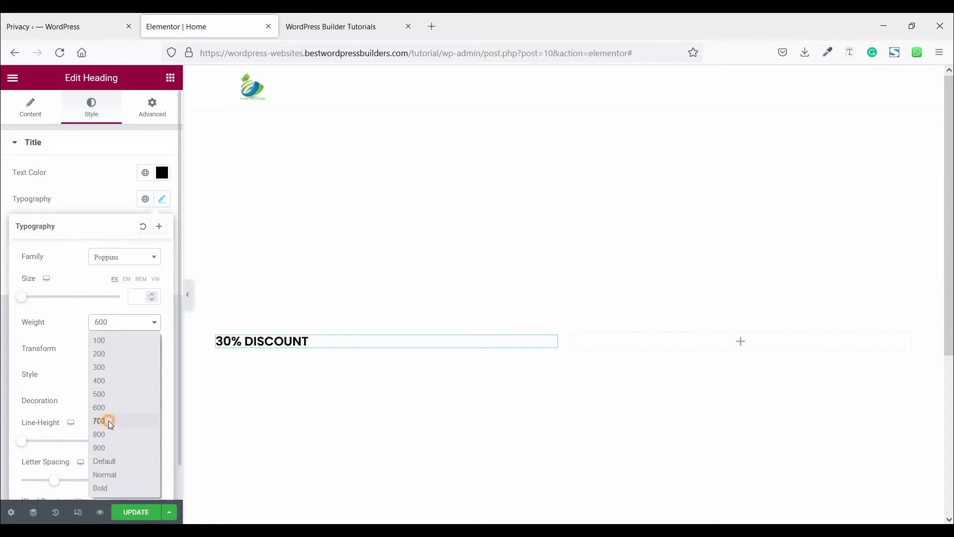
click(108, 418)
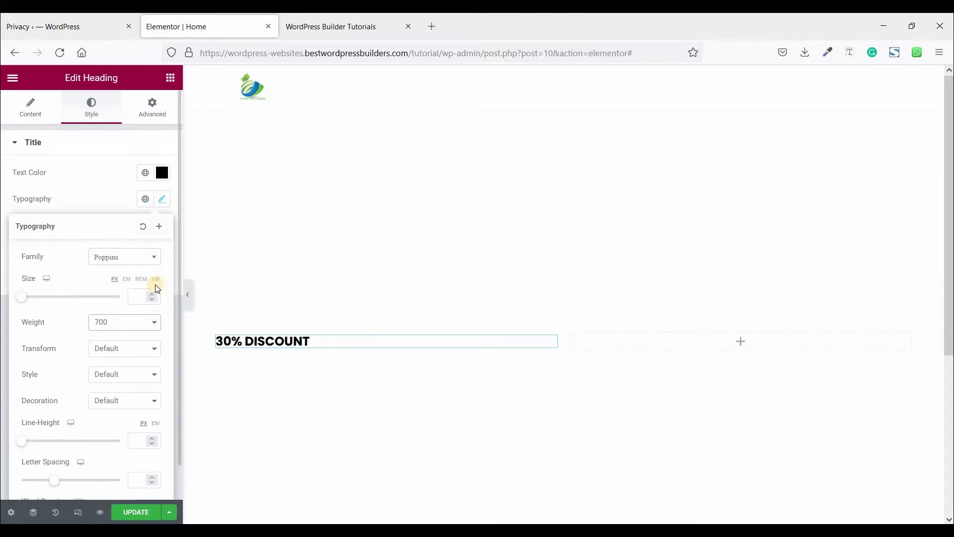
click(135, 303)
text(70)
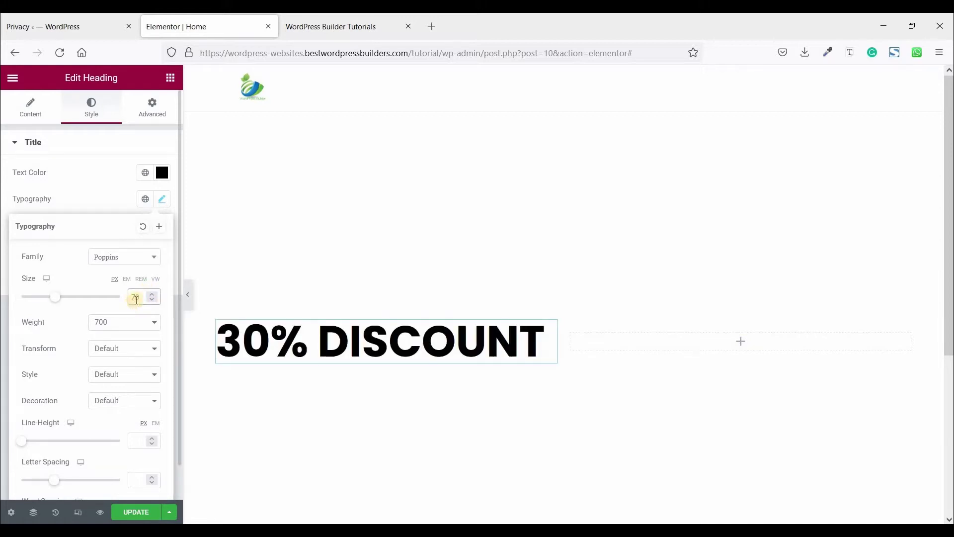
Add a text block below the heading holding the offers sentence copied from the live page
click(171, 80)
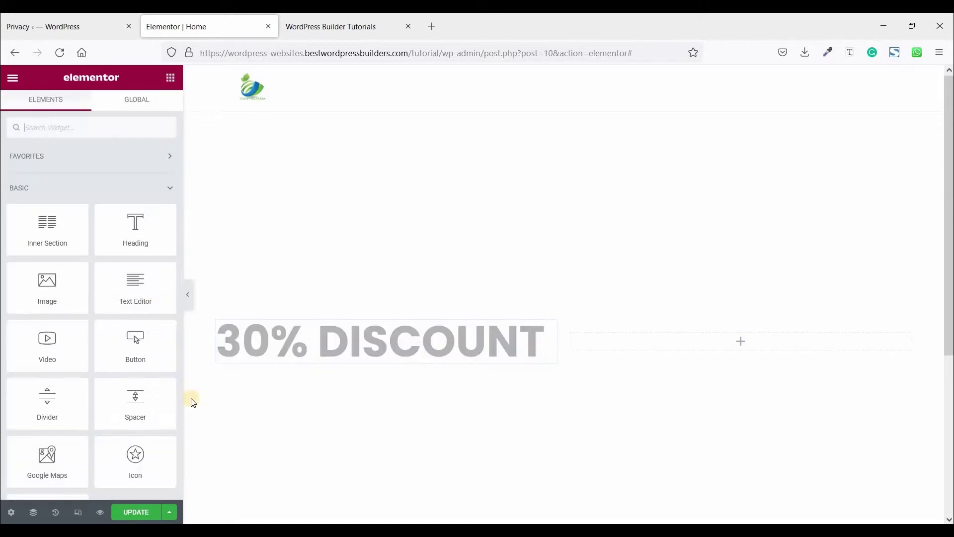
drag(135, 298, 263, 361)
click(360, 30)
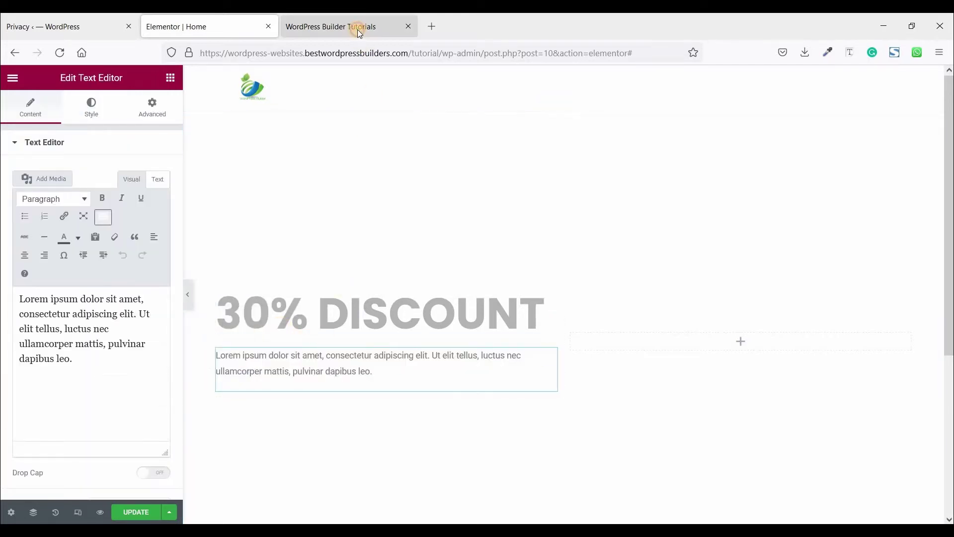
drag(361, 312, 133, 312)
right_click(133, 313)
click(147, 323)
click(215, 31)
drag(95, 359, 4, 290)
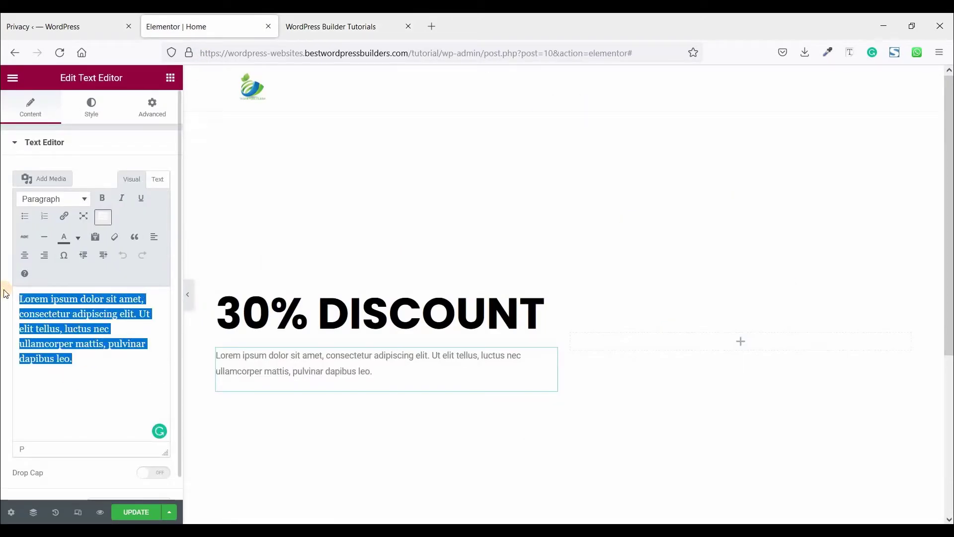
key(ctrl+v)
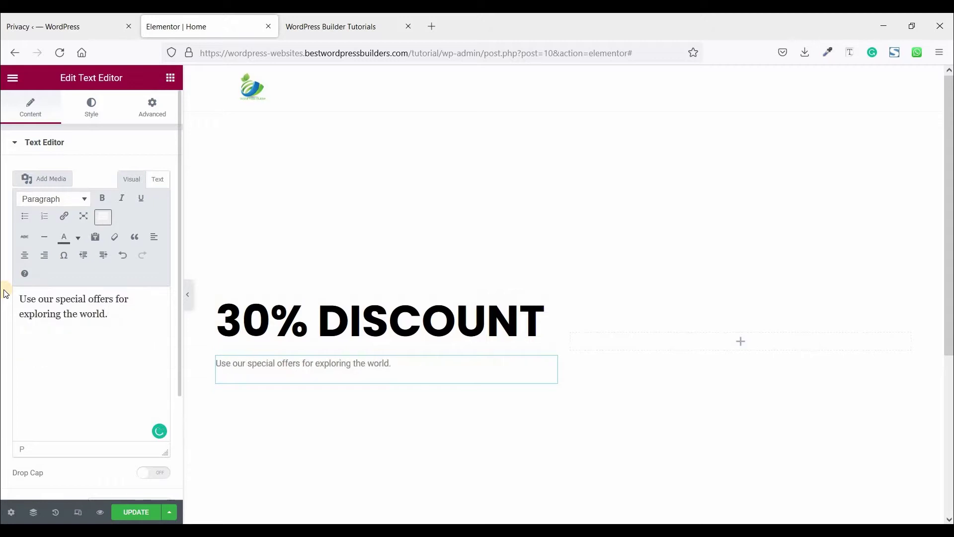
Set the subtitle's text colour to black
click(95, 116)
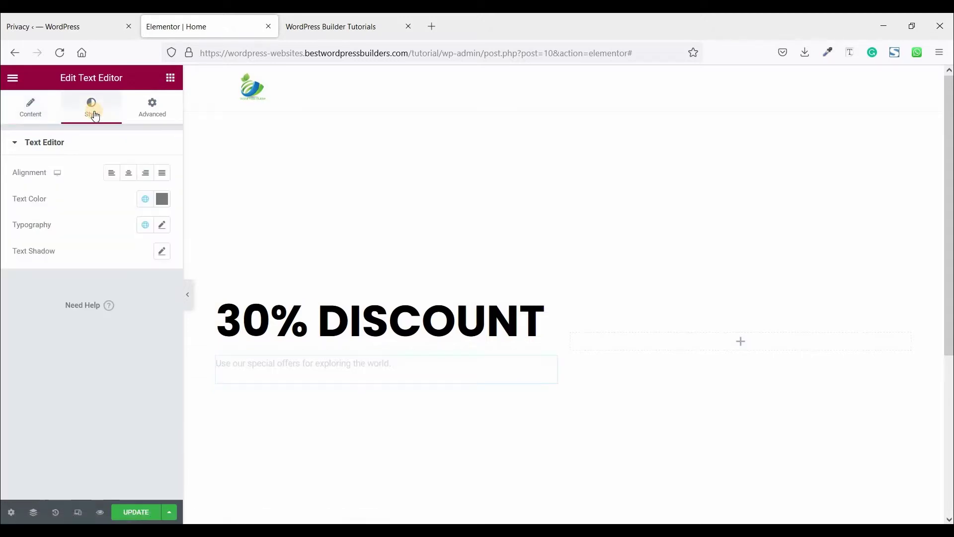
click(162, 199)
click(41, 345)
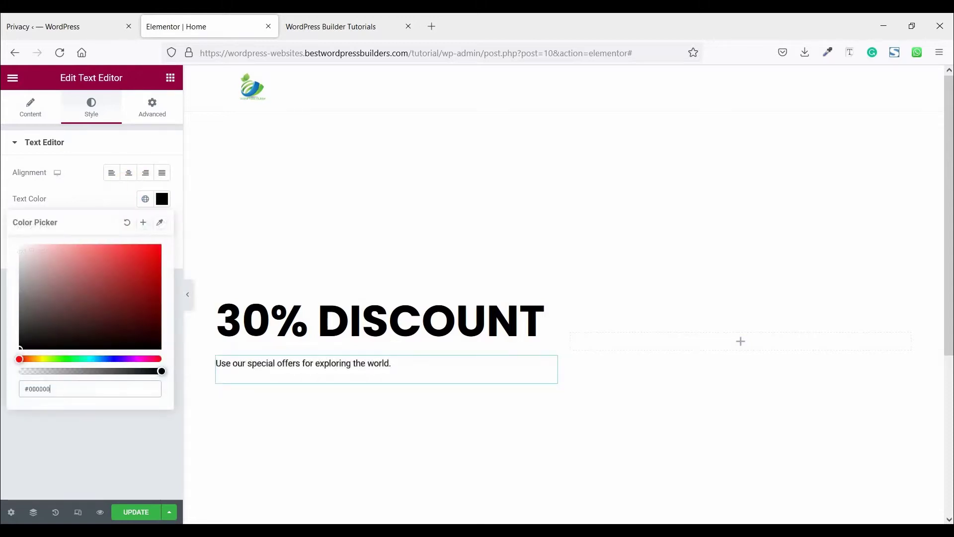
click(80, 440)
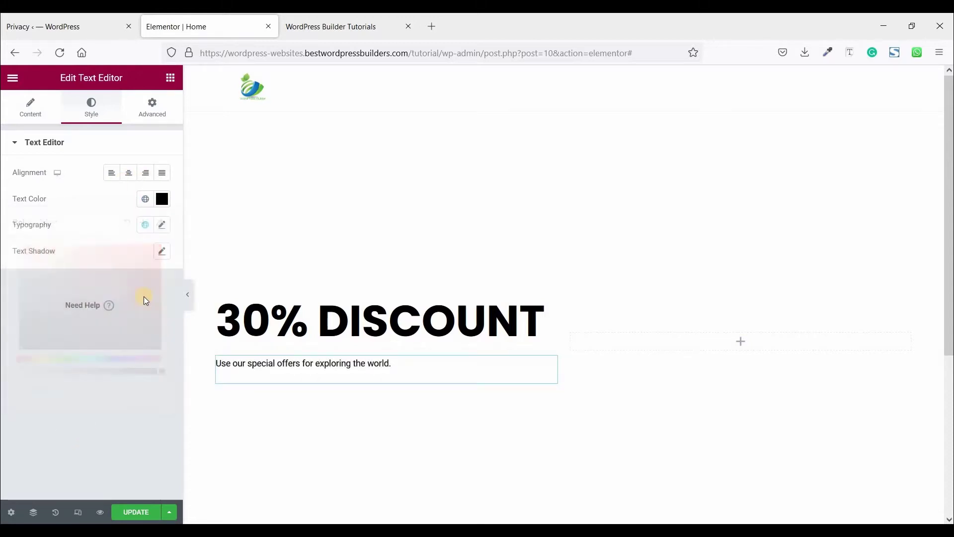
Set the subtitle to Poppins, weight 500, size 18, and add a Lorem ipsum text block beneath
click(162, 226)
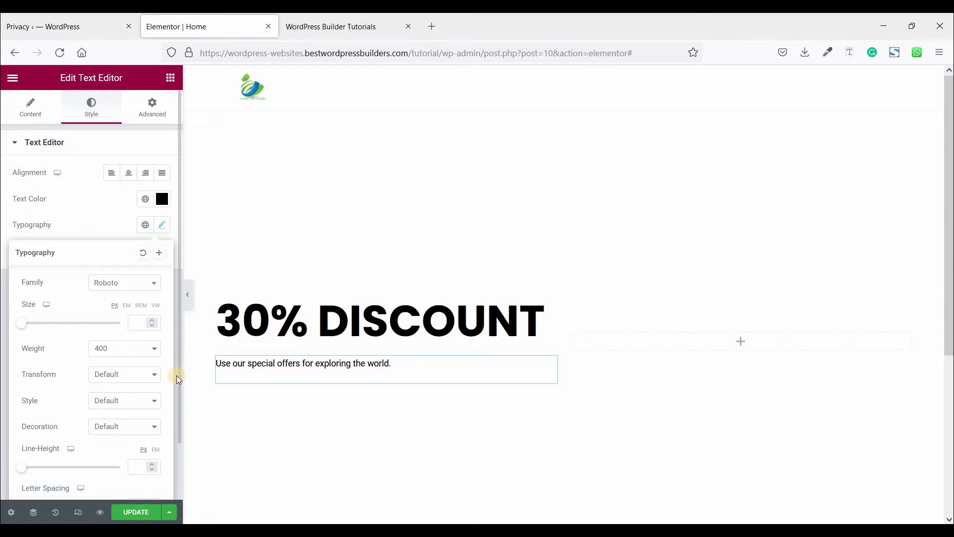
click(128, 289)
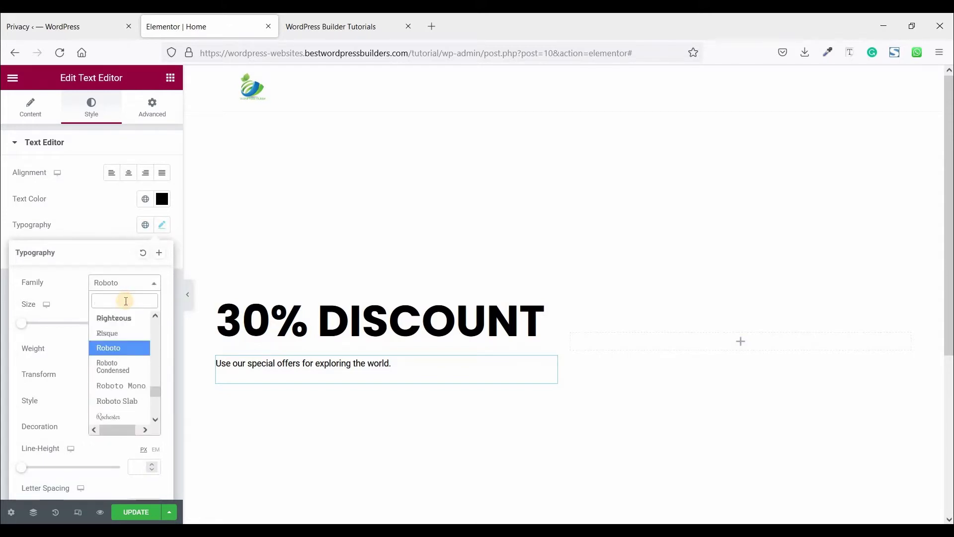
text(popp)
click(120, 338)
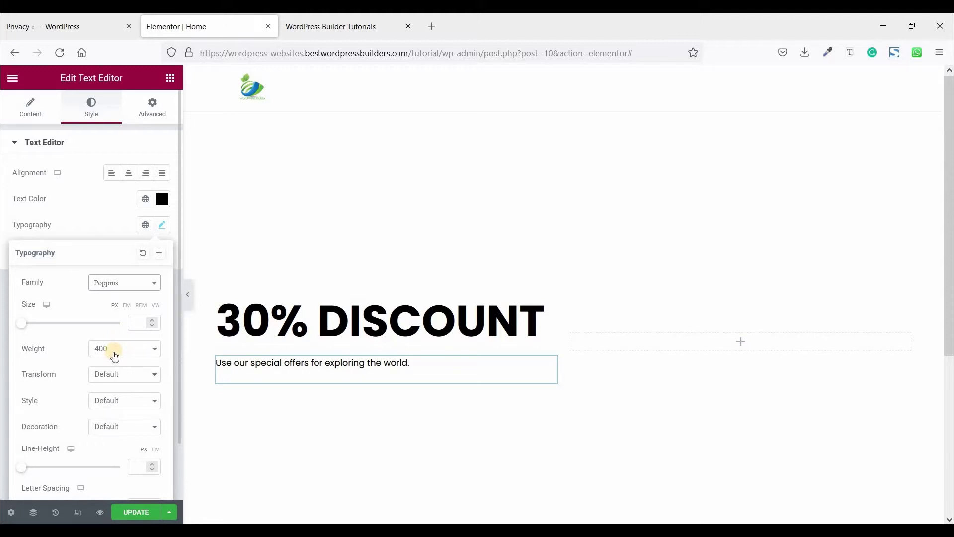
click(113, 351)
click(106, 422)
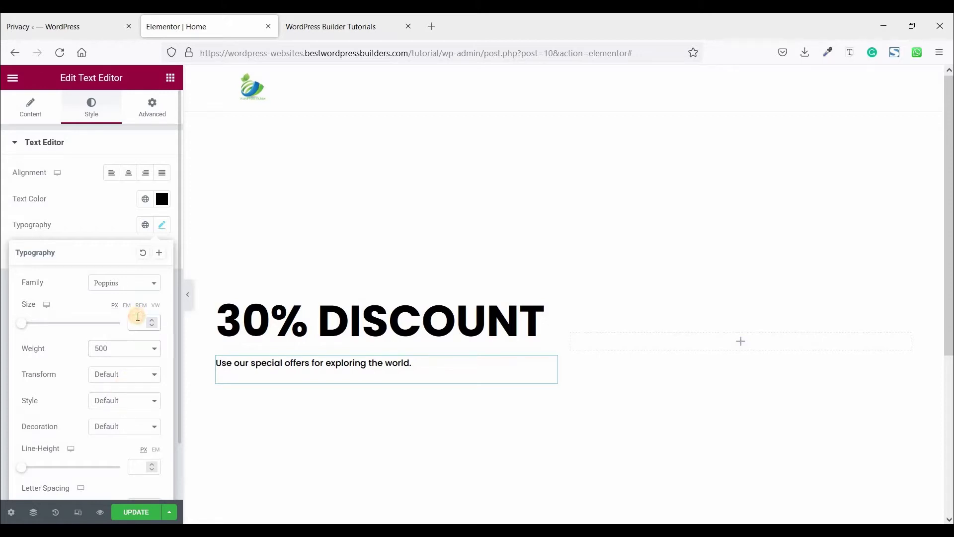
text(18)
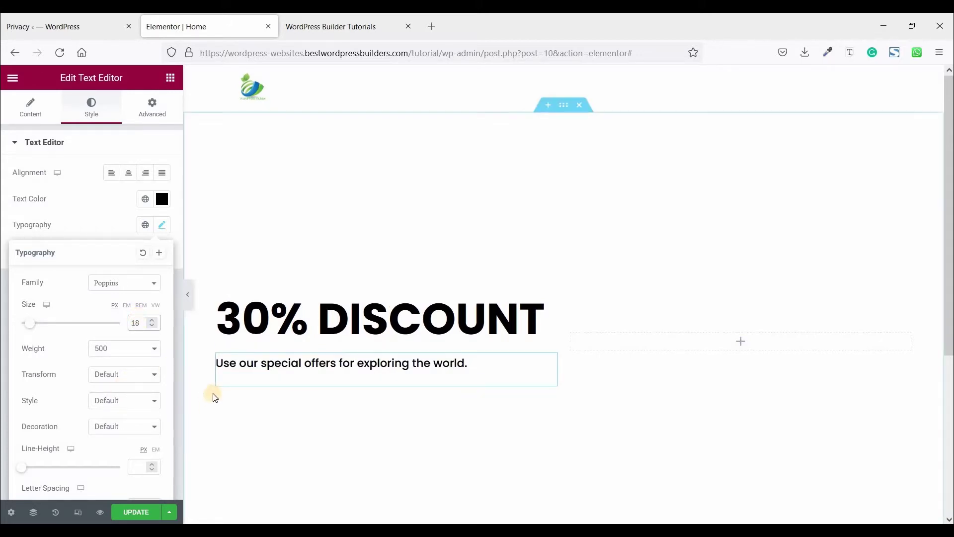
click(170, 79)
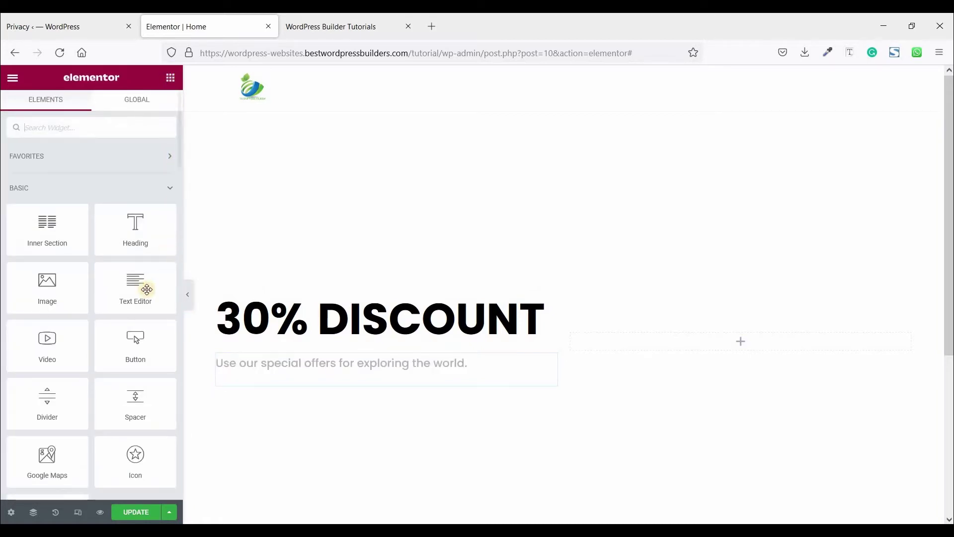
drag(137, 292, 258, 383)
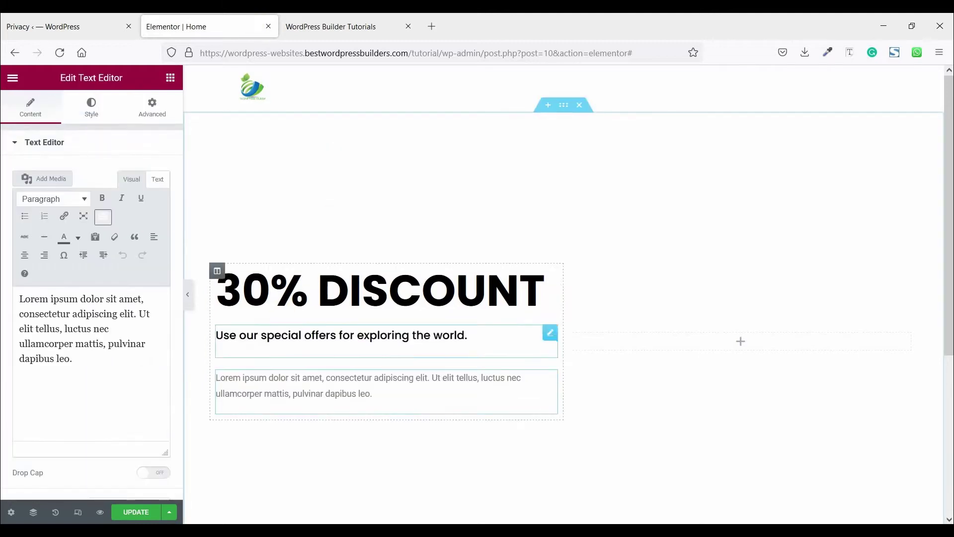
Make the Lorem ipsum paragraph's text colour black (#000000), comparing it with the live page
click(334, 25)
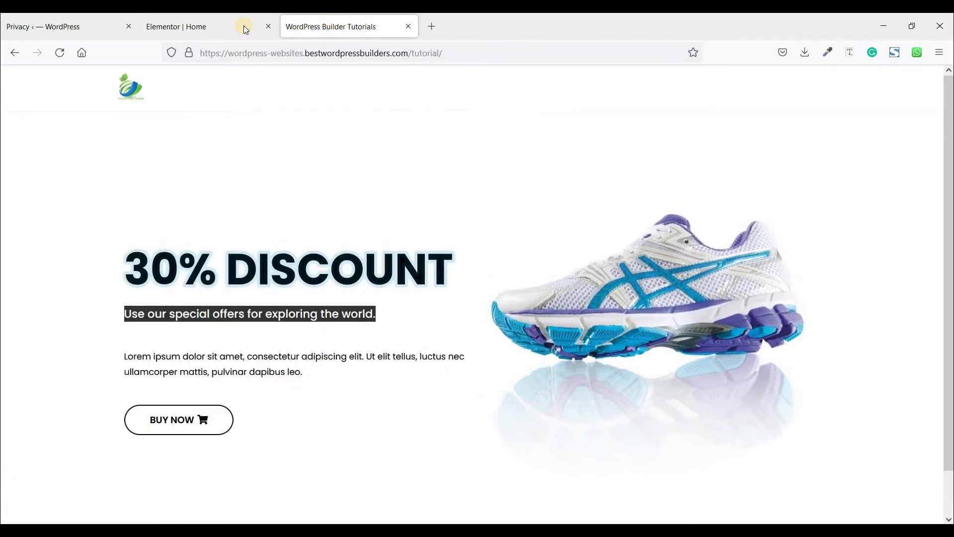
click(243, 26)
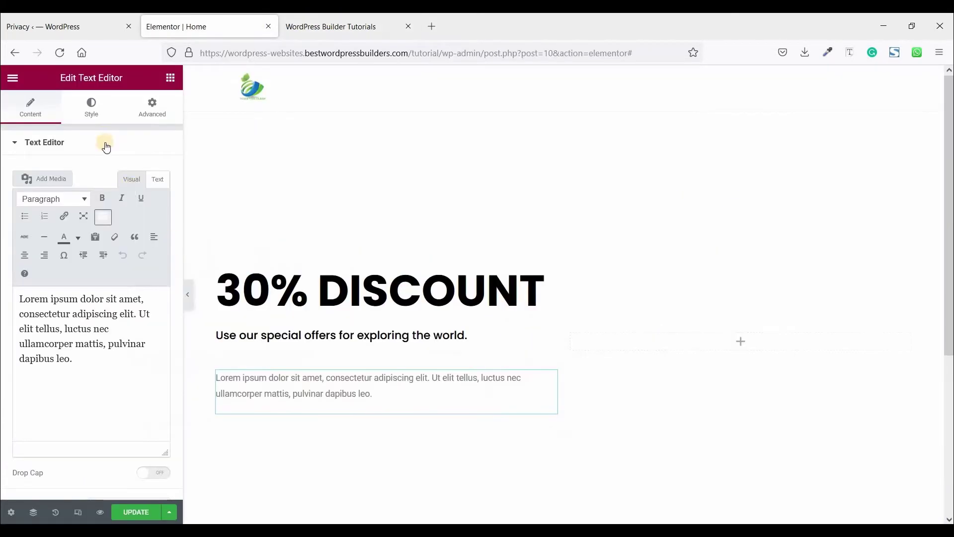
click(92, 107)
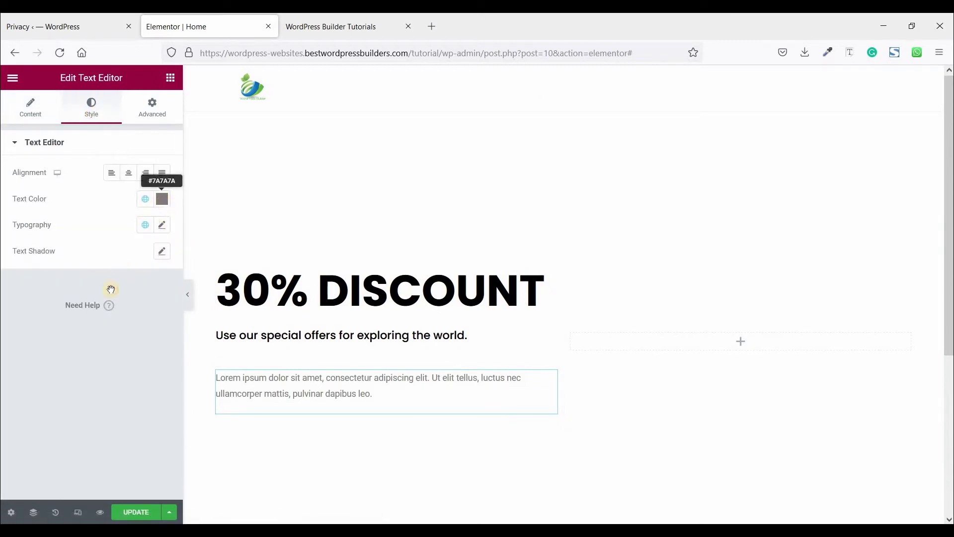
click(162, 199)
key(ctrl+v)
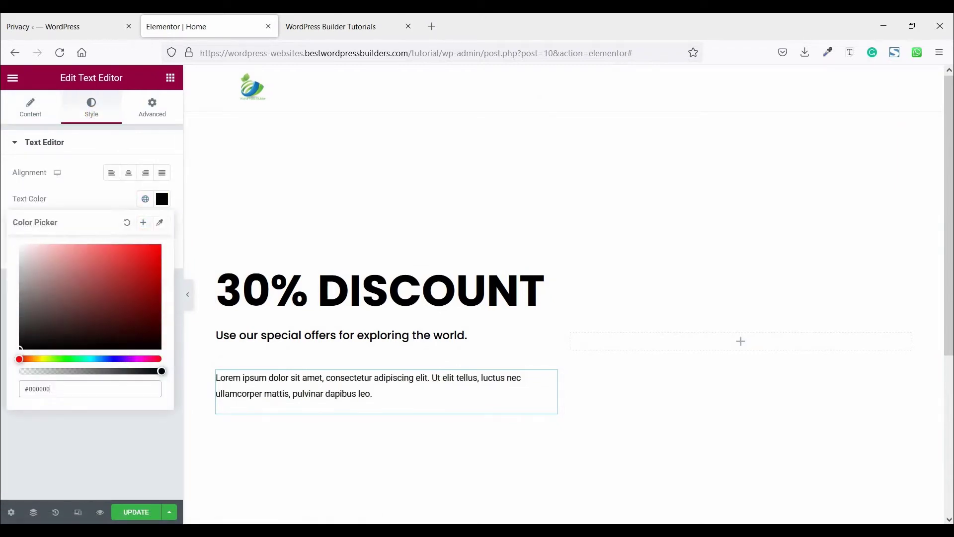
click(76, 422)
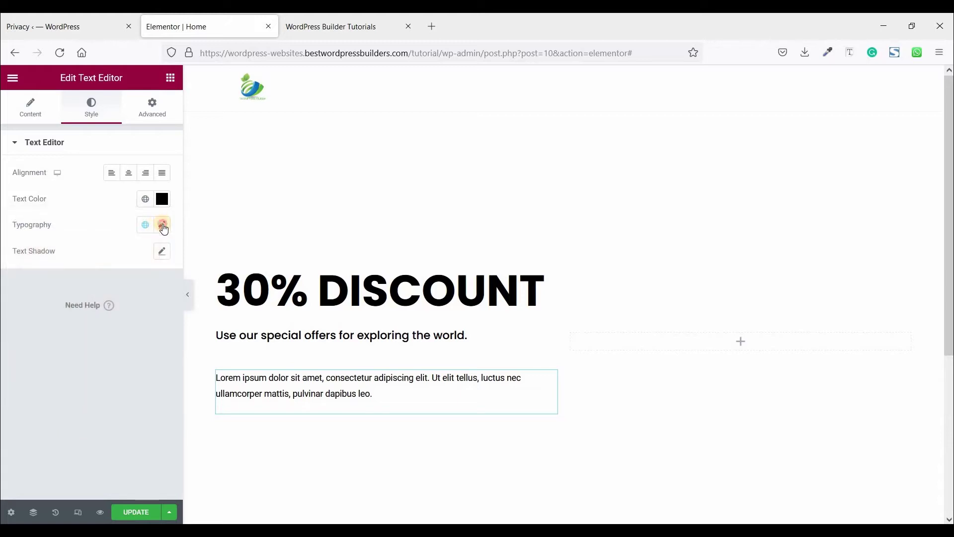
click(162, 226)
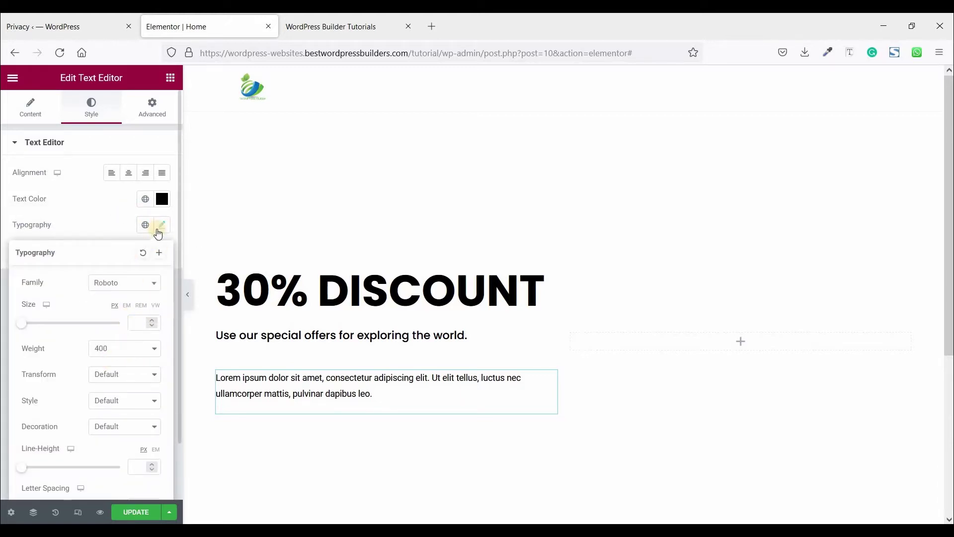
click(235, 264)
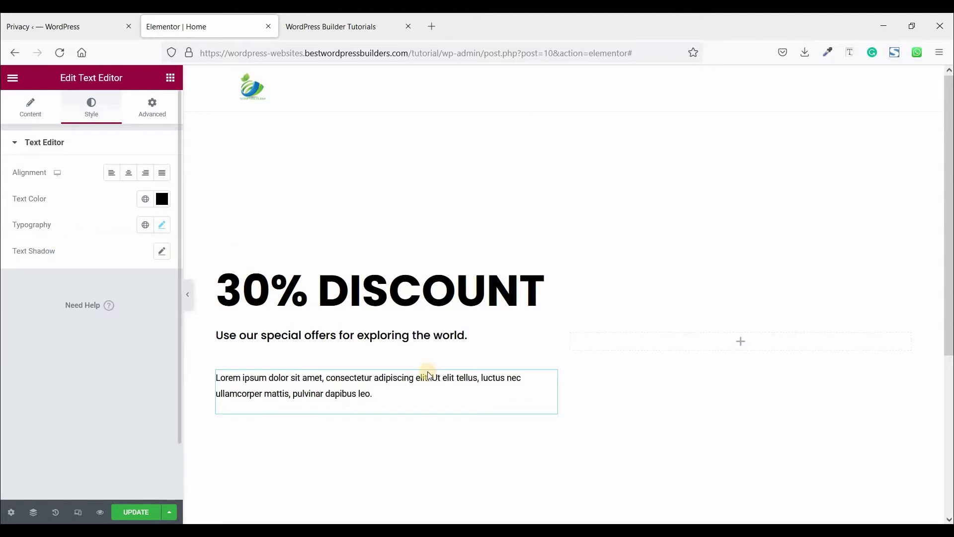
click(316, 26)
scroll(209, 323, down, 2)
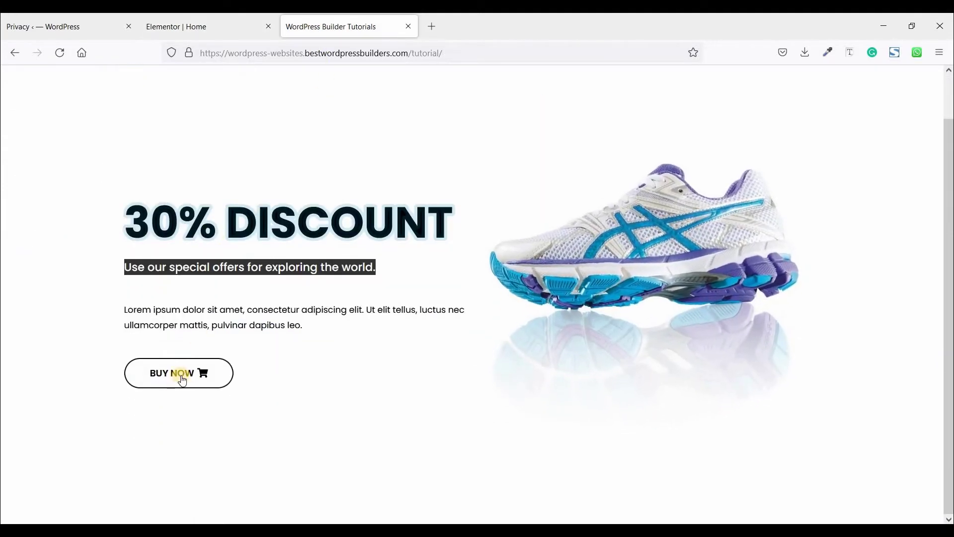
Add a Button under the Lorem ipsum paragraph and change its label from 'Click here' to BUY NOW
click(189, 27)
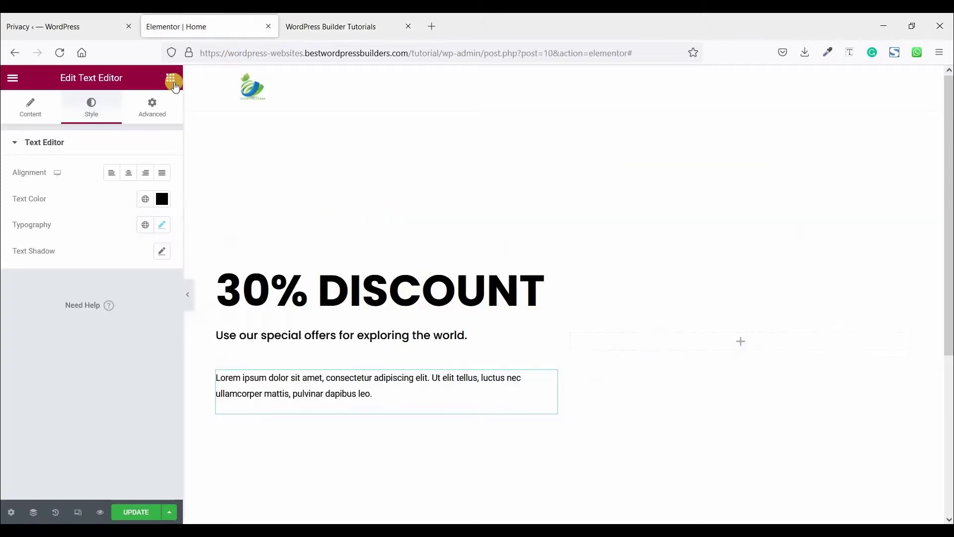
click(172, 80)
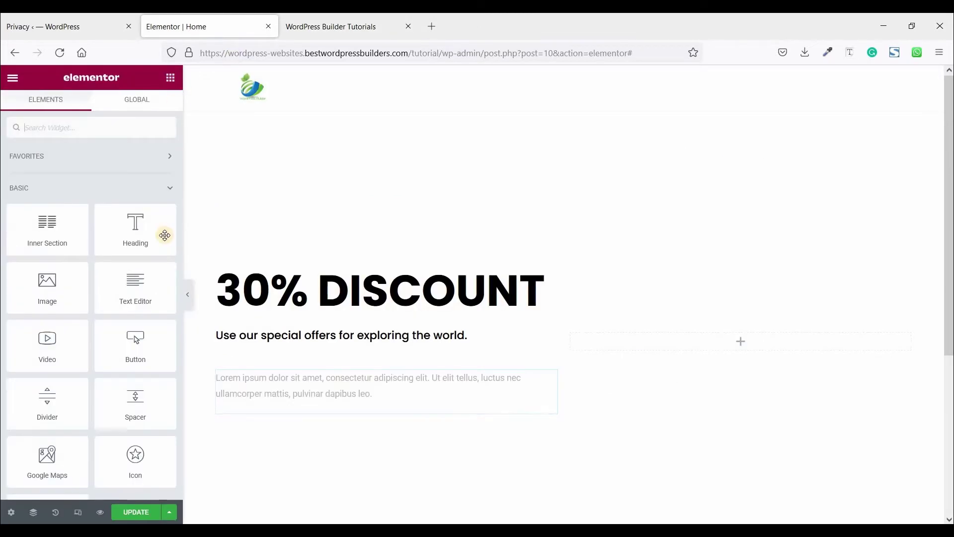
drag(137, 342, 258, 410)
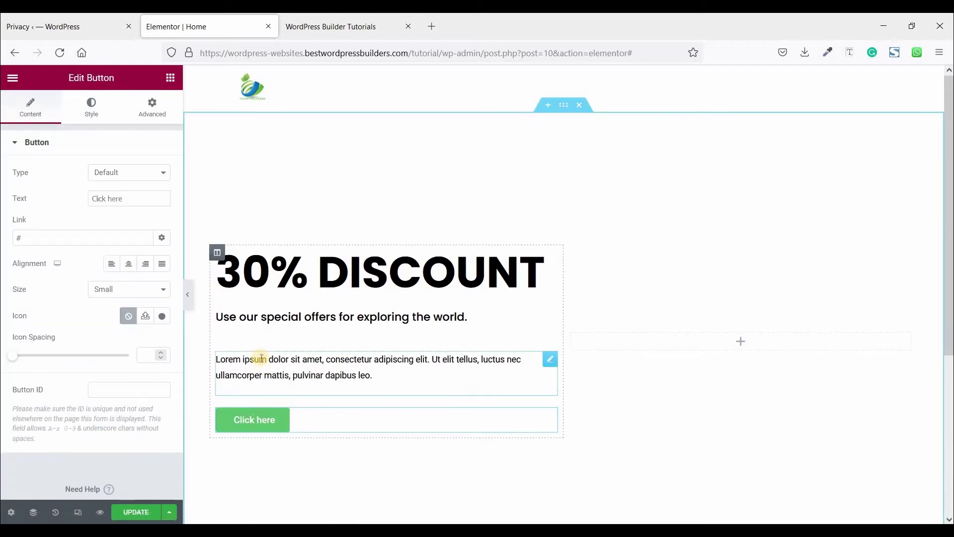
drag(138, 201, 39, 199)
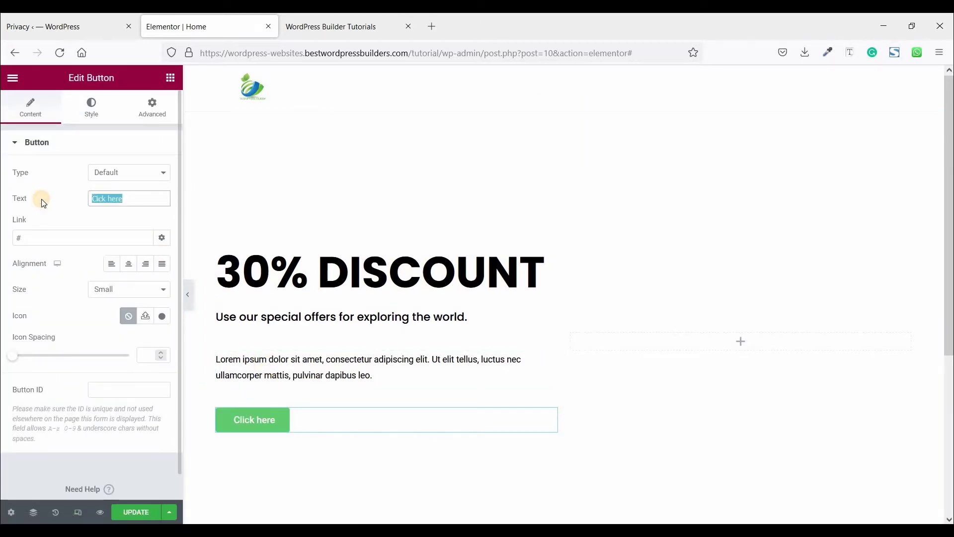
text(BUY NOW)
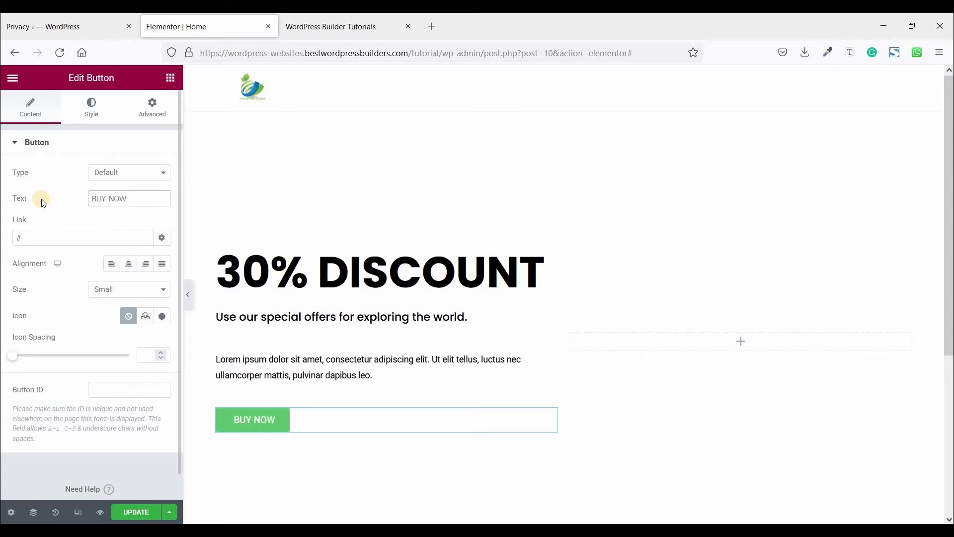
Set the BUY NOW button's text colour to near-black, using the live page as reference
click(89, 115)
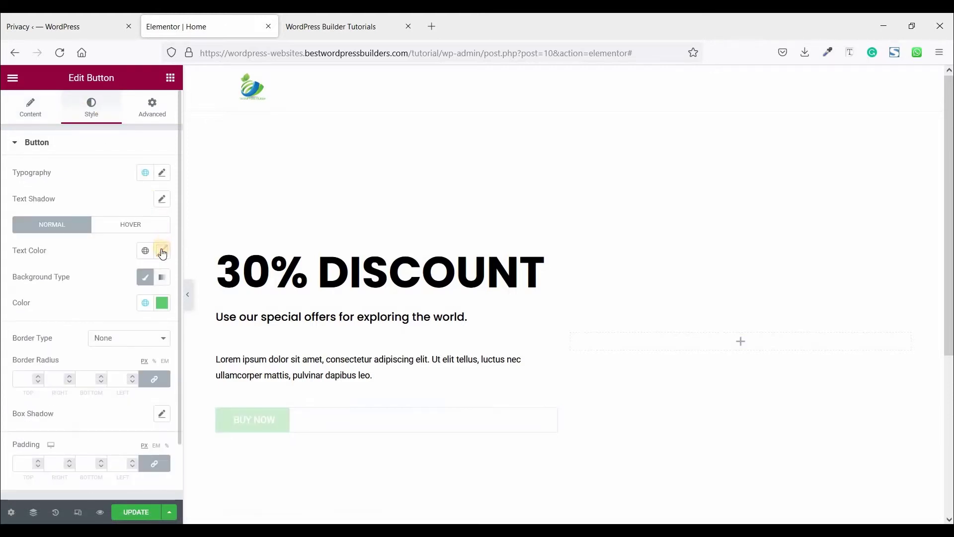
click(326, 27)
click(232, 23)
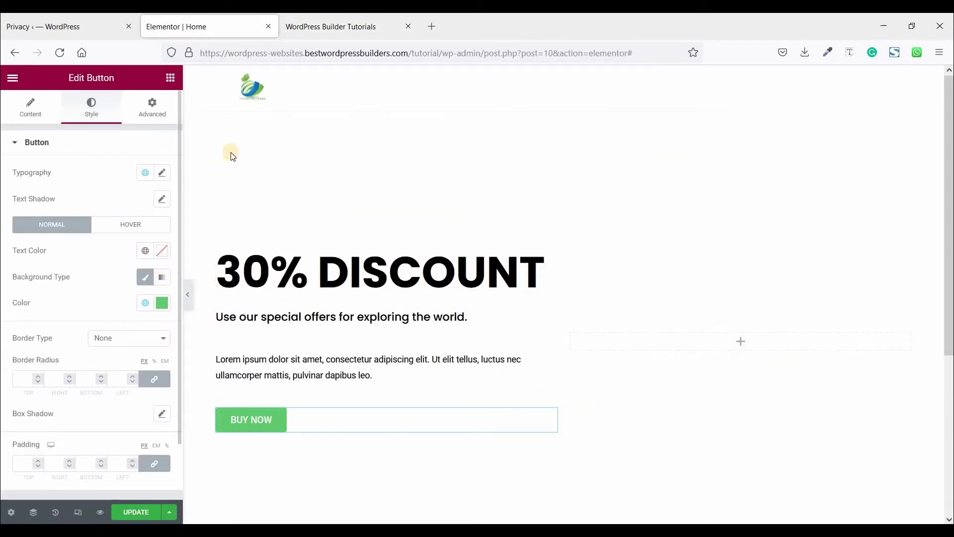
click(316, 31)
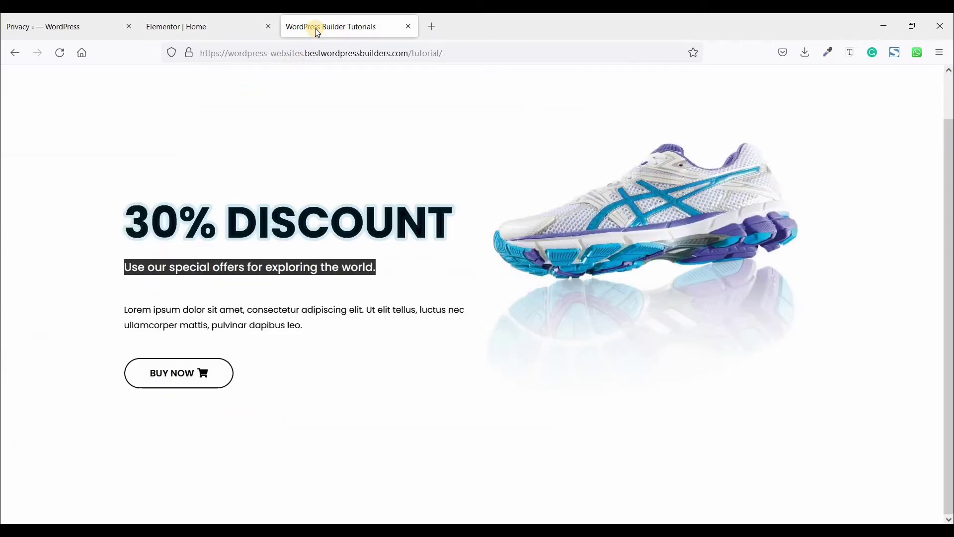
click(202, 28)
click(162, 250)
key(Return)
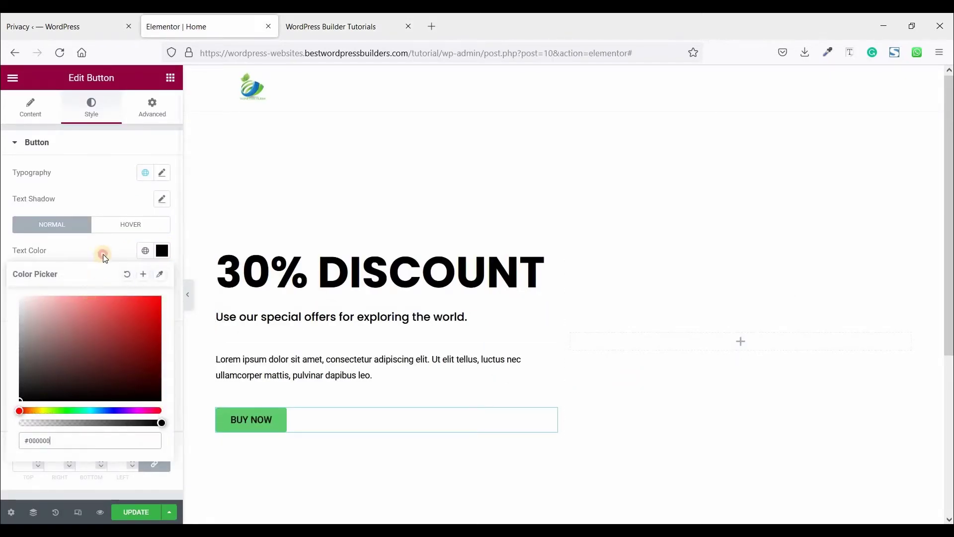
click(102, 251)
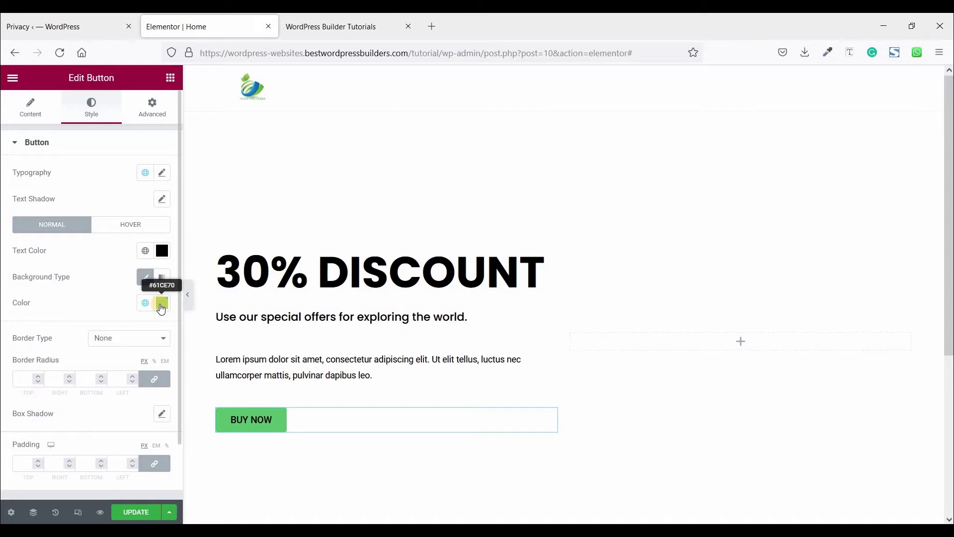
Lighten the button's background colour to a faint translucent tint
click(162, 304)
click(157, 492)
text(87)
click(75, 354)
click(95, 296)
Give the button a 2 px corner radius and a solid 2 px border
click(126, 382)
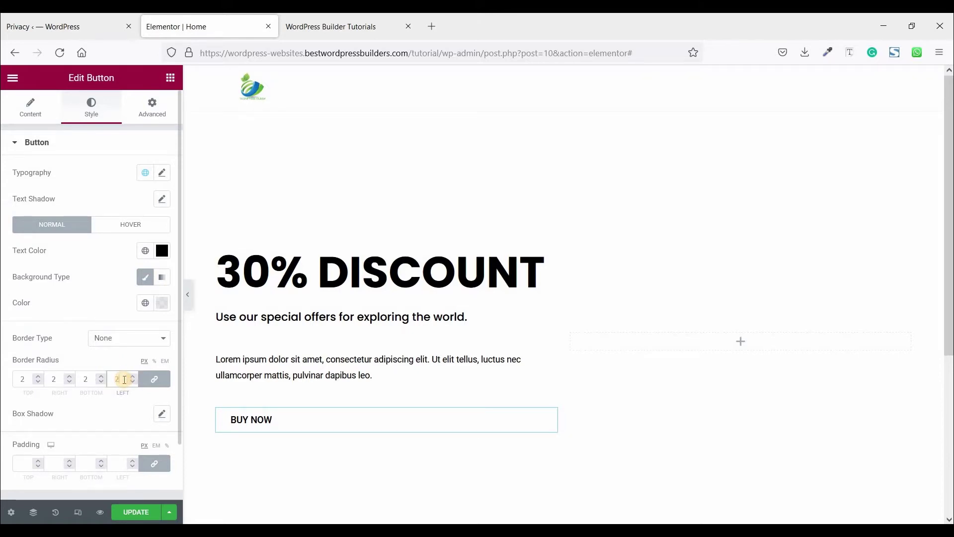
click(120, 340)
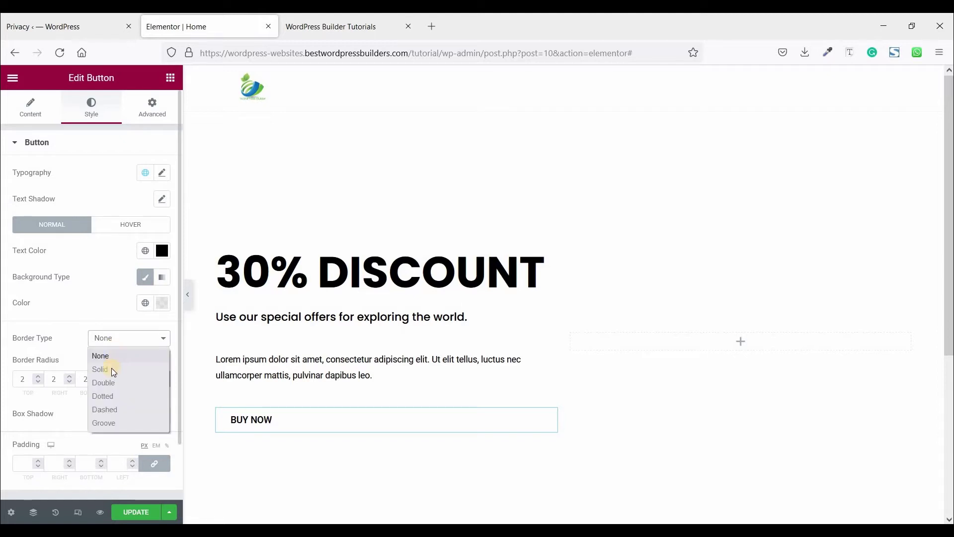
click(113, 369)
click(124, 339)
click(122, 370)
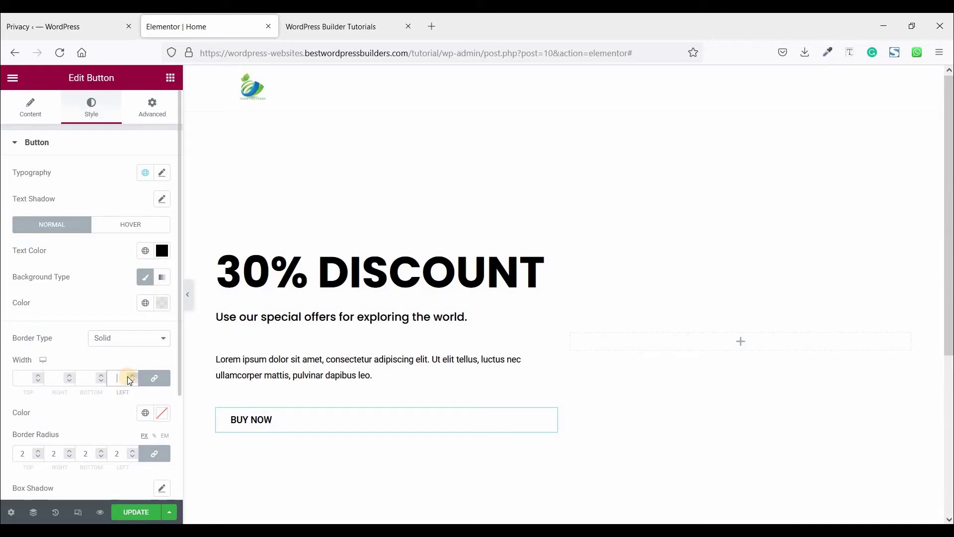
click(131, 375)
click(132, 376)
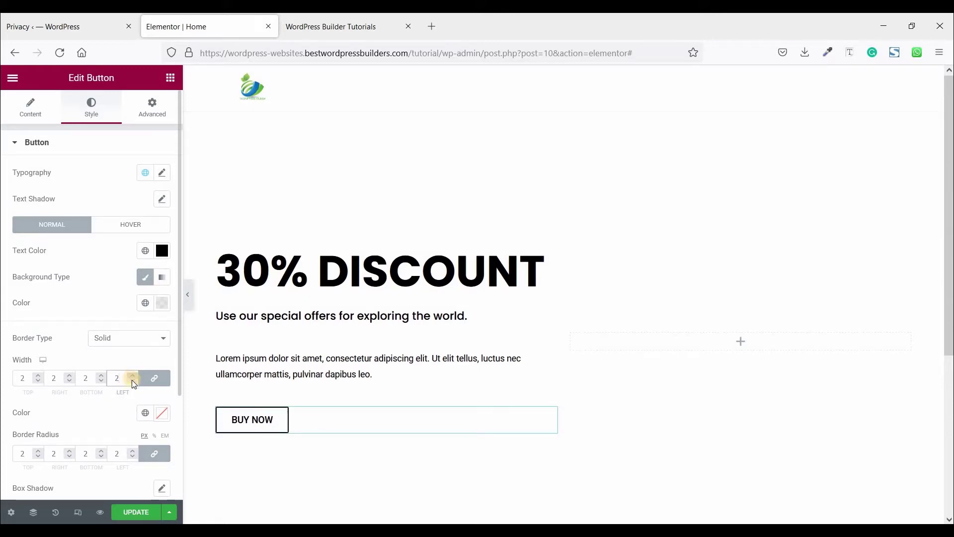
Set the button's corner radius to 30 and padding to 15 px vertical, 40 px left and right
scroll(134, 381, down, 3)
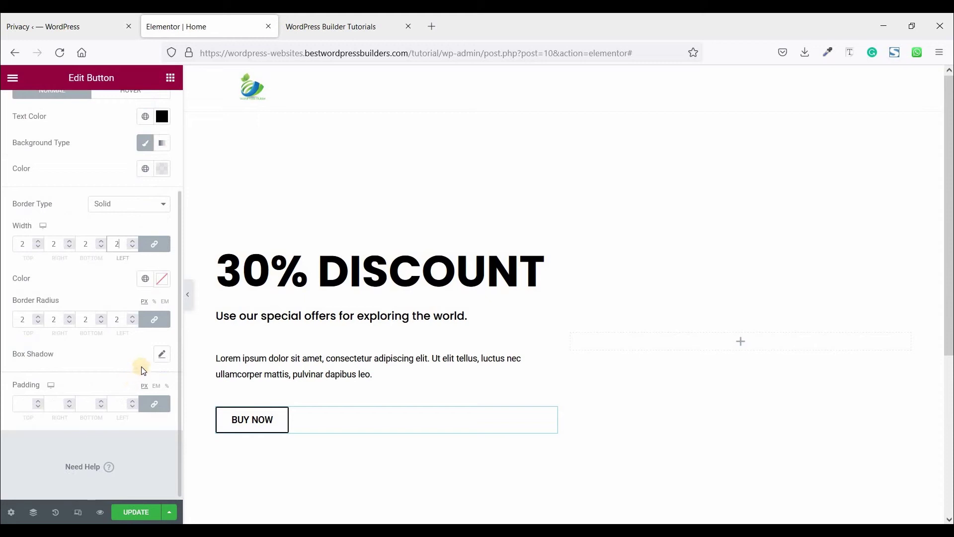
double_click(107, 320)
text(30)
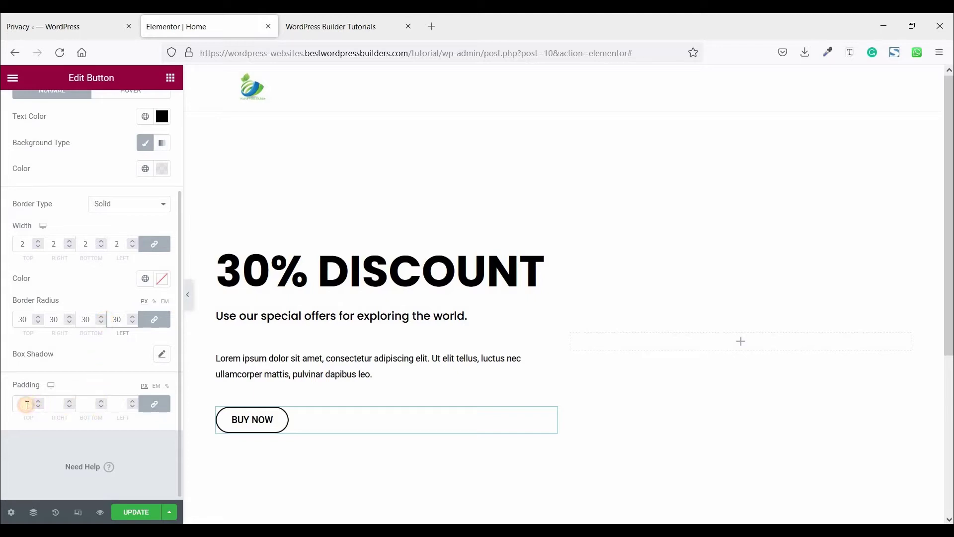
text(15)
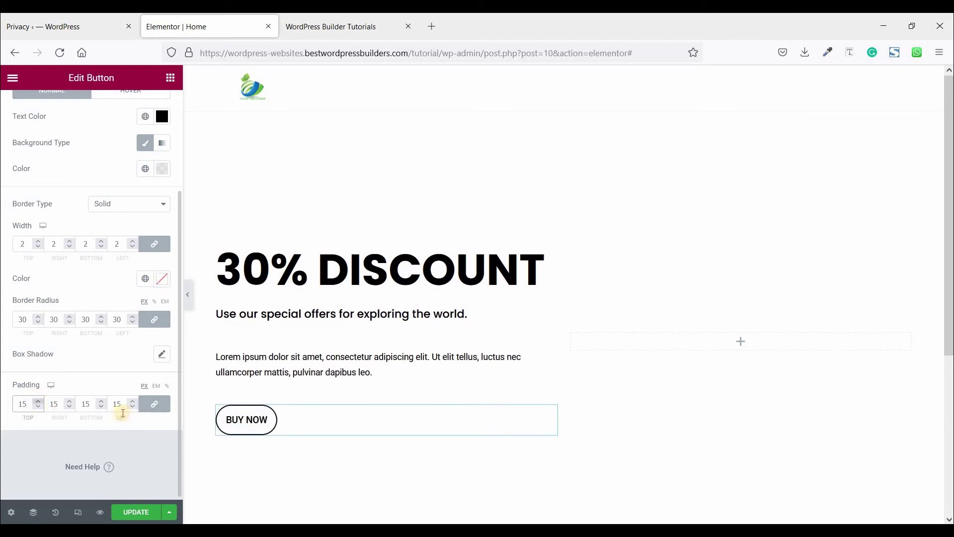
double_click(54, 404)
text(40)
double_click(118, 404)
text(40)
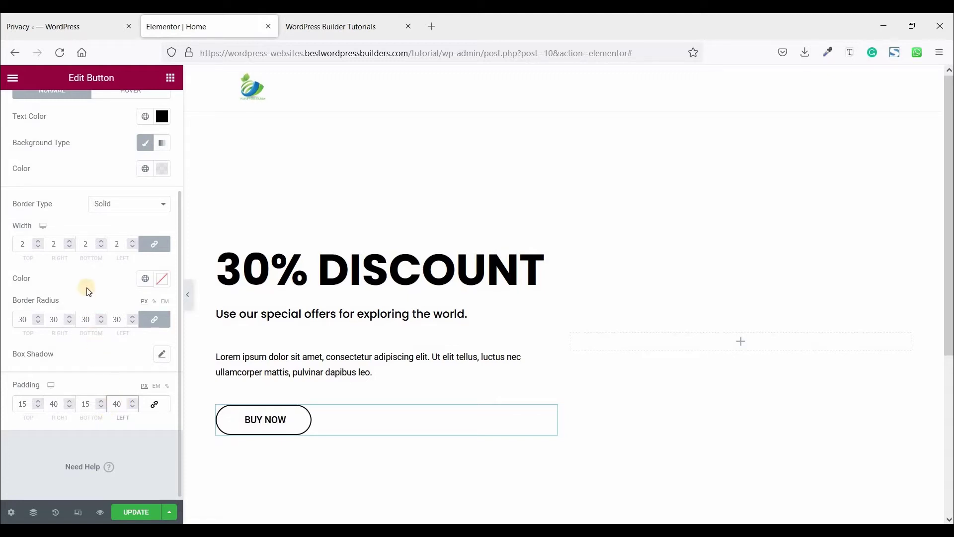
scroll(87, 281, up, 3)
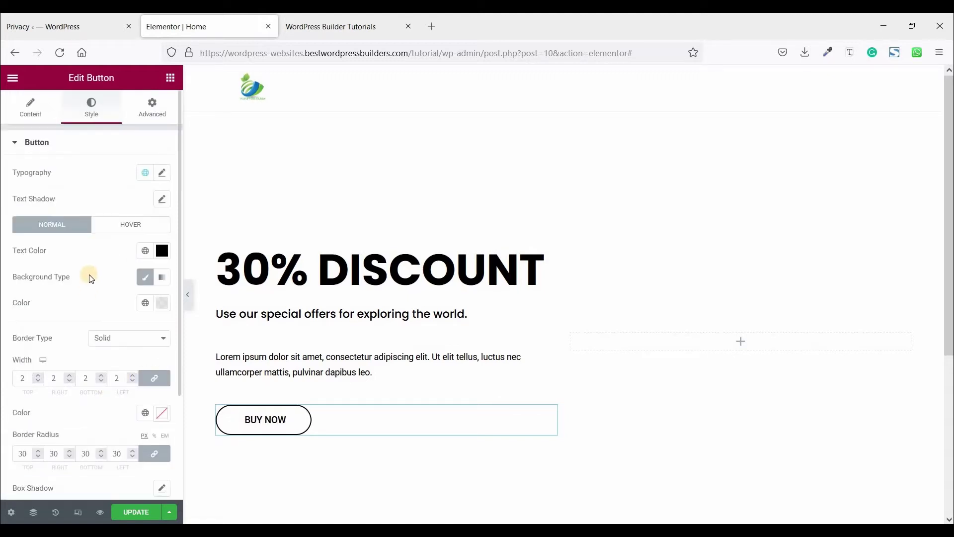
Switch to the button's Hover state and sample the live button's blue #0997C1 with ColorZilla
click(117, 229)
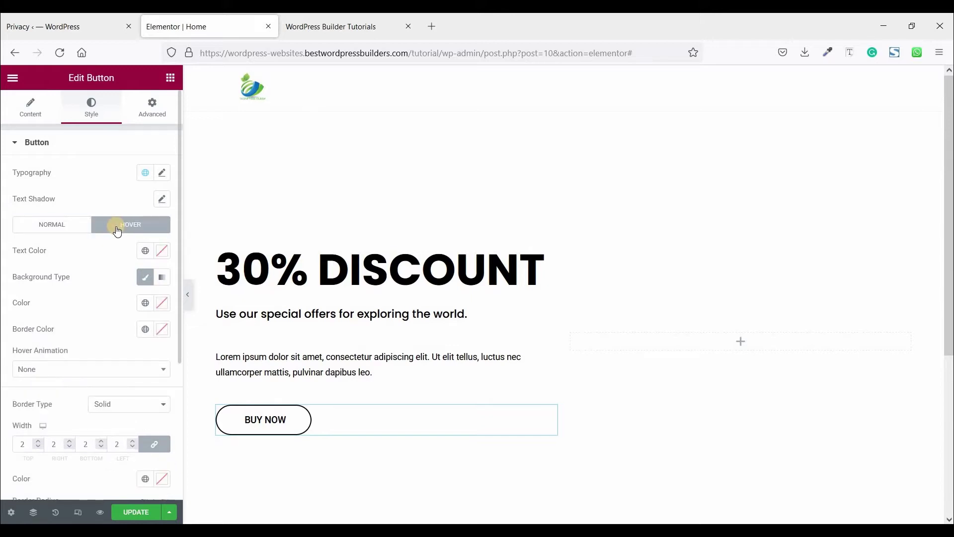
click(352, 19)
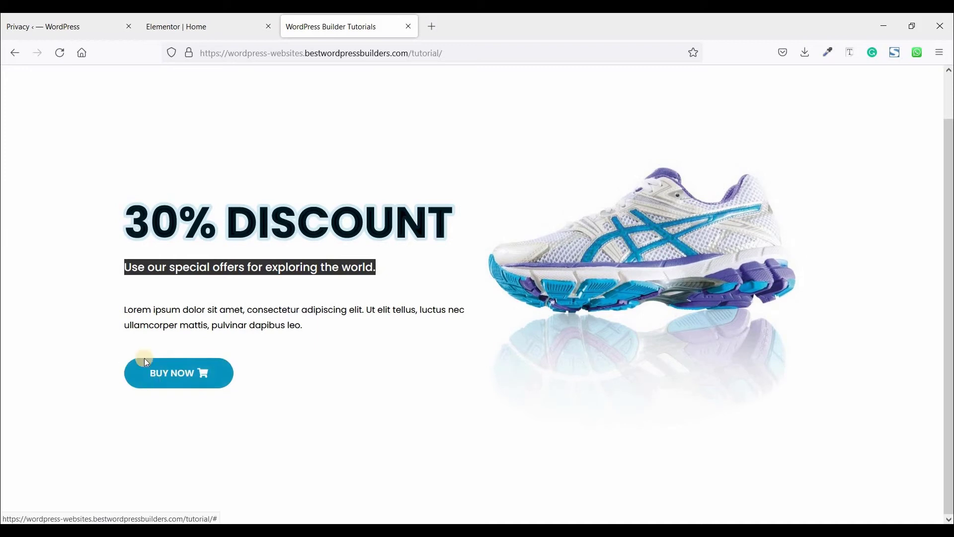
click(828, 53)
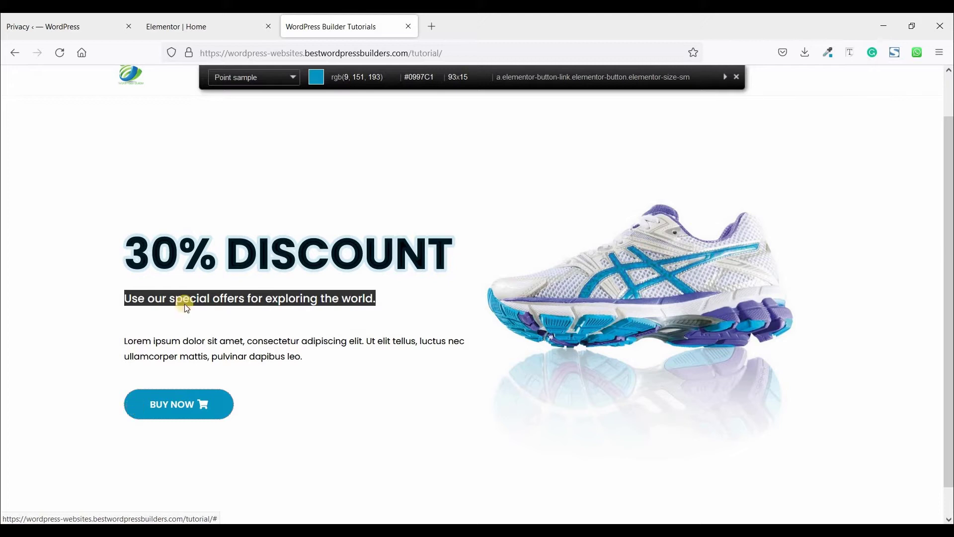
click(135, 405)
click(209, 27)
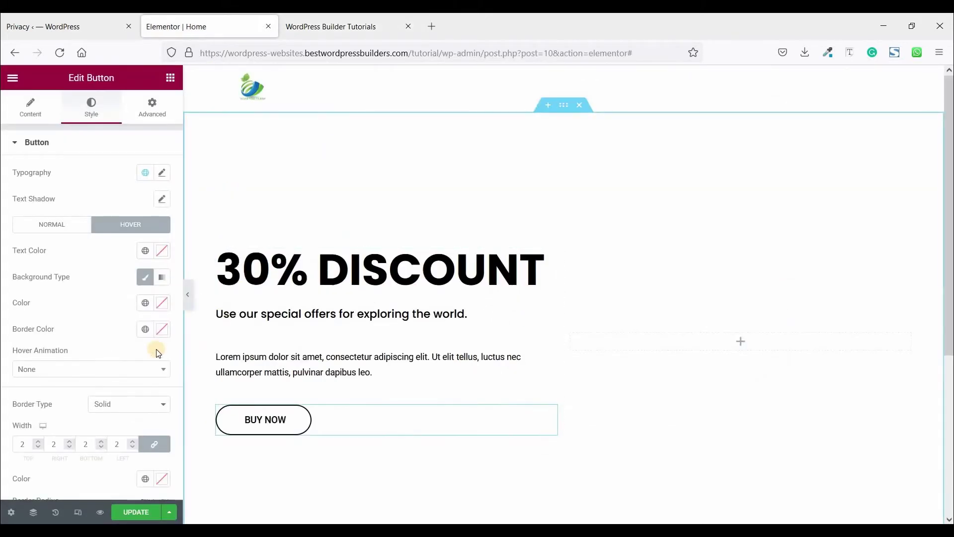
Apply #0997C1 as both the hover background colour and the hover border colour
click(164, 305)
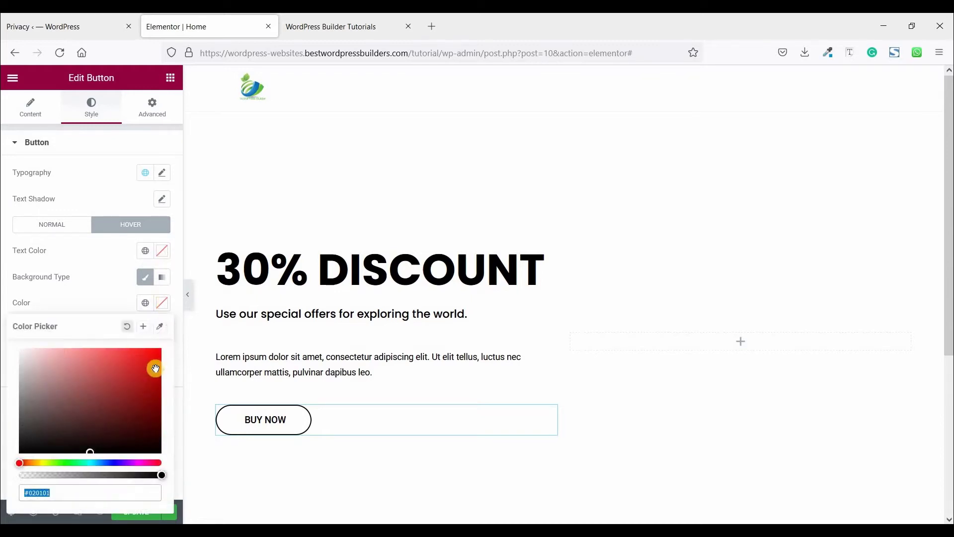
key(ctrl+v)
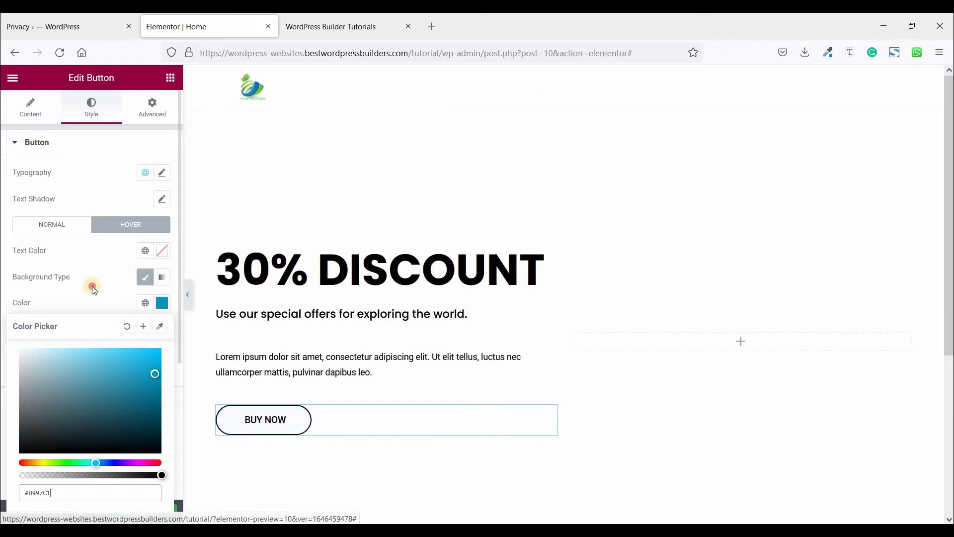
click(92, 300)
click(163, 330)
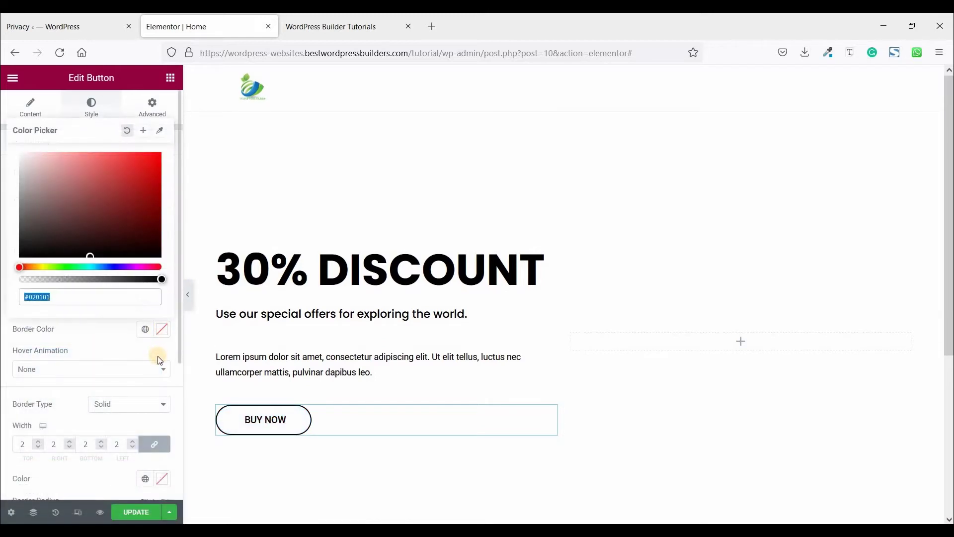
key(ctrl+v)
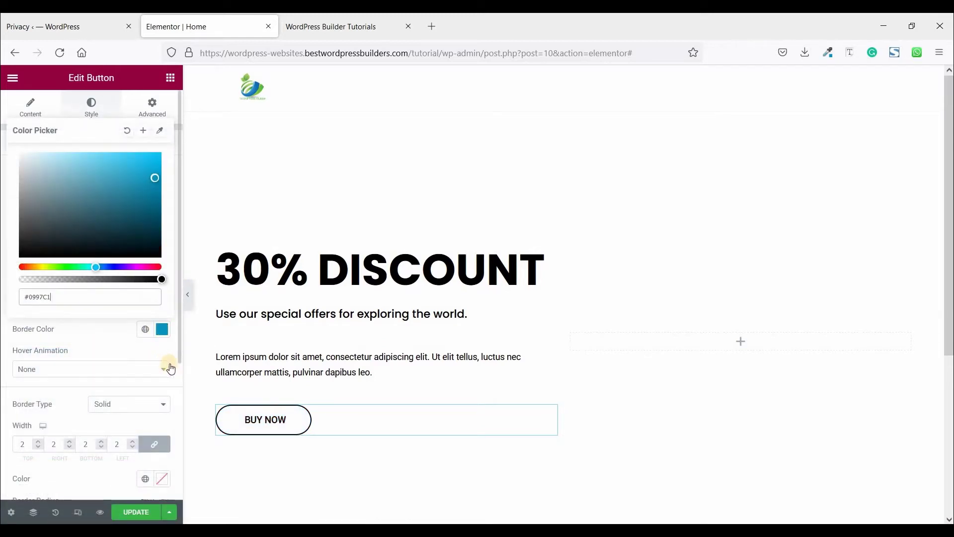
click(268, 421)
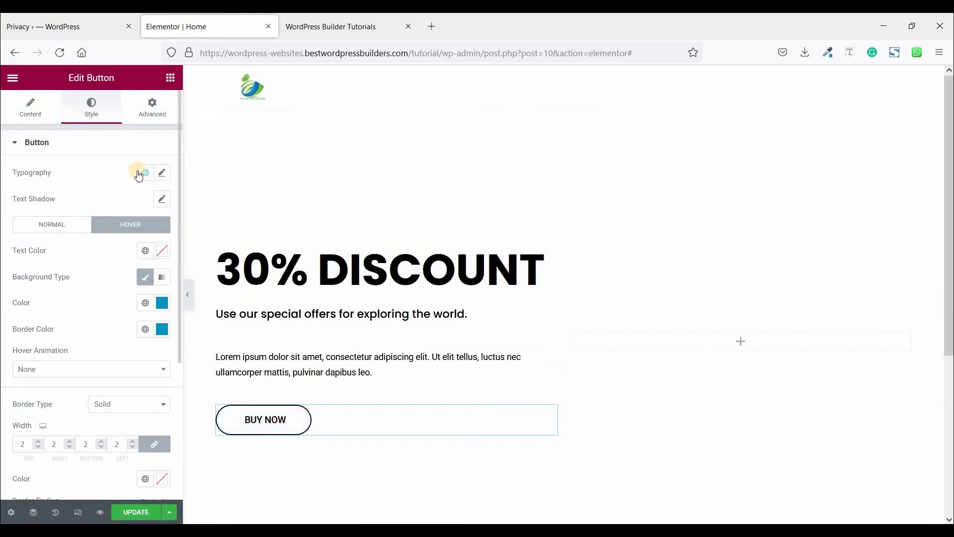
In the button's typography, choose the Poppins family (searched as 'popp') and weight 600
click(162, 174)
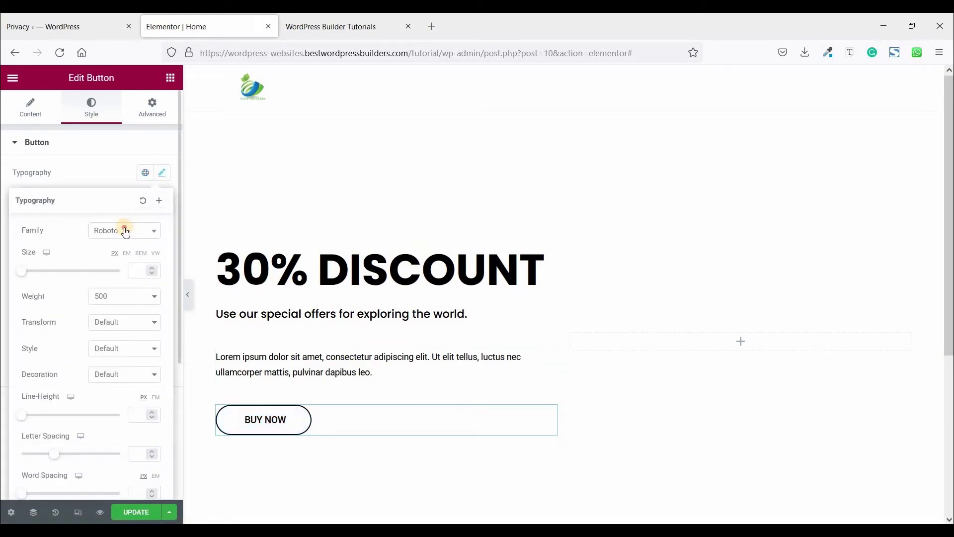
click(118, 232)
text(popp)
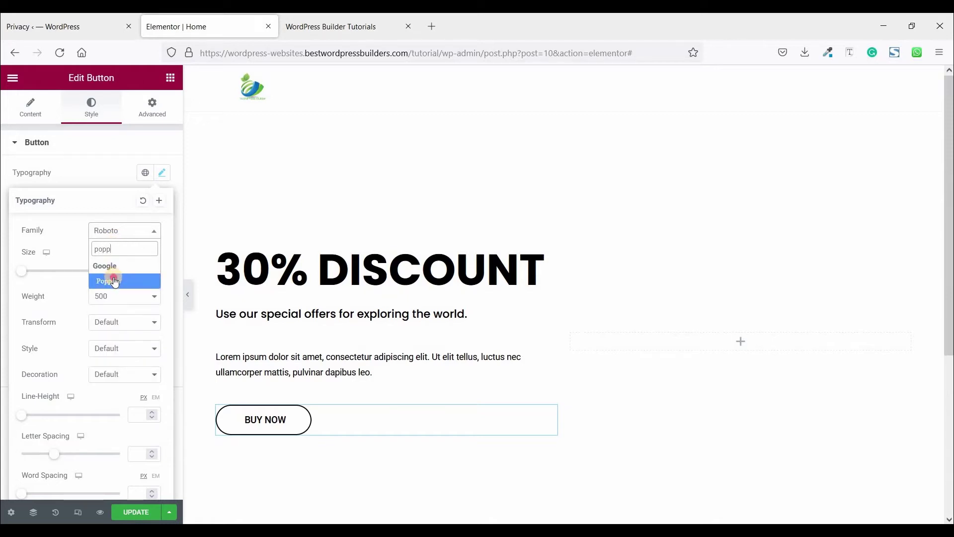
click(114, 281)
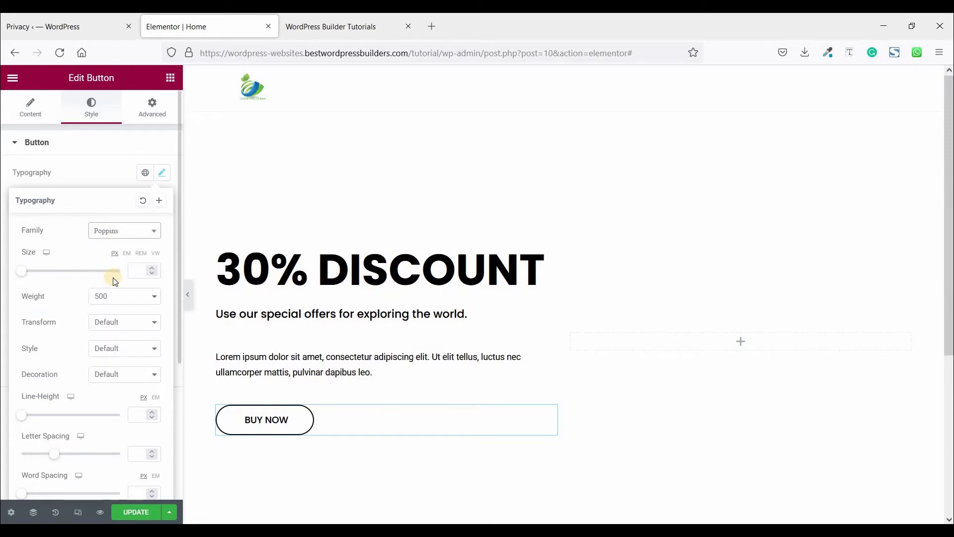
click(111, 296)
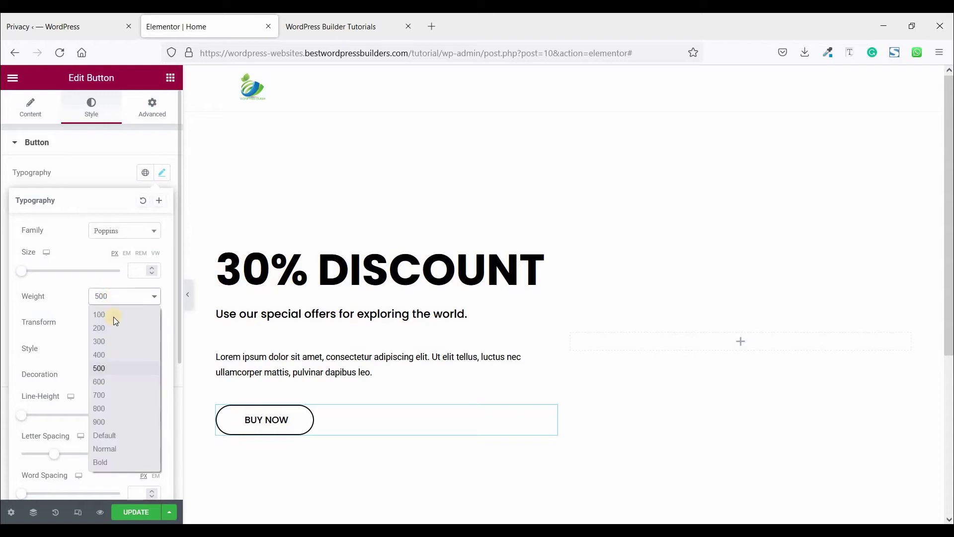
click(111, 381)
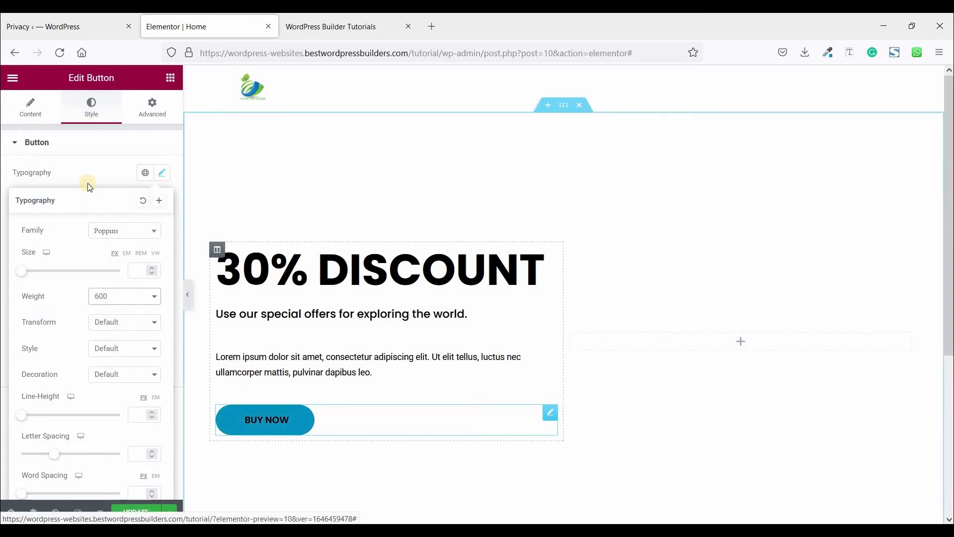
Add the Shopping cart icon from the icon library to BUY NOW, placed after the text
click(31, 109)
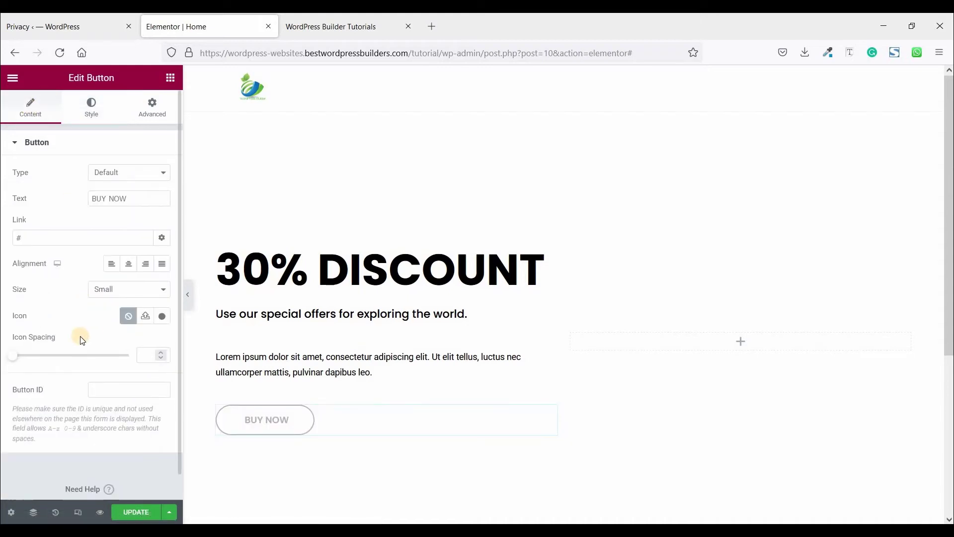
click(162, 317)
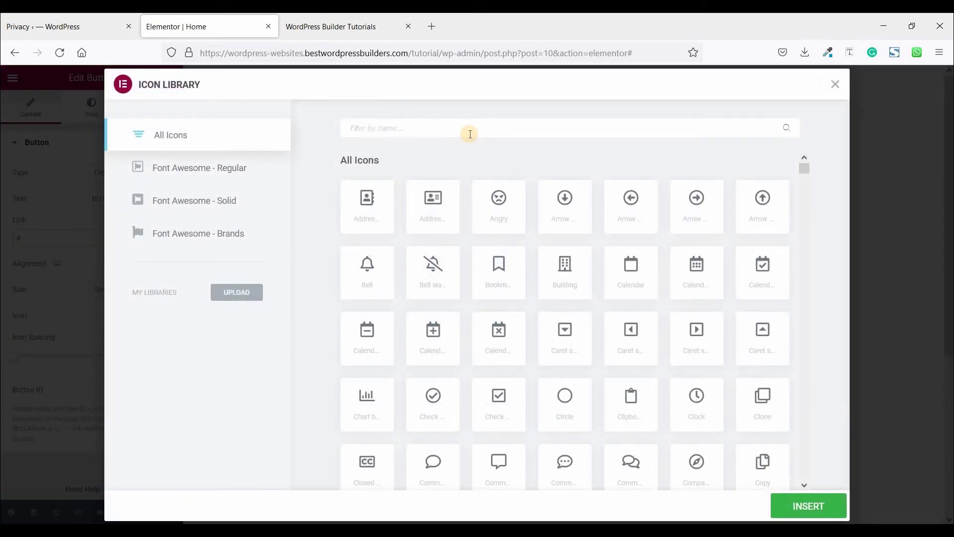
click(470, 128)
text(cart)
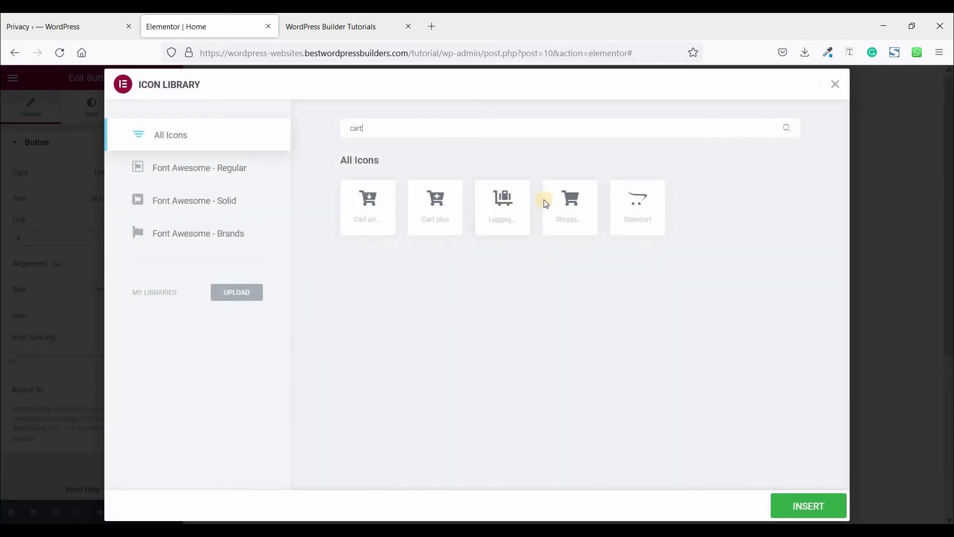
click(360, 26)
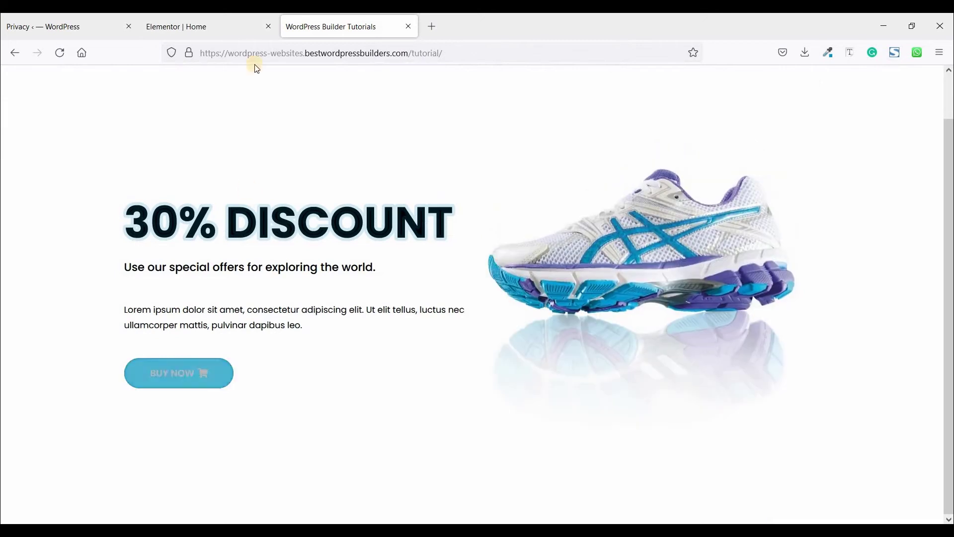
click(199, 26)
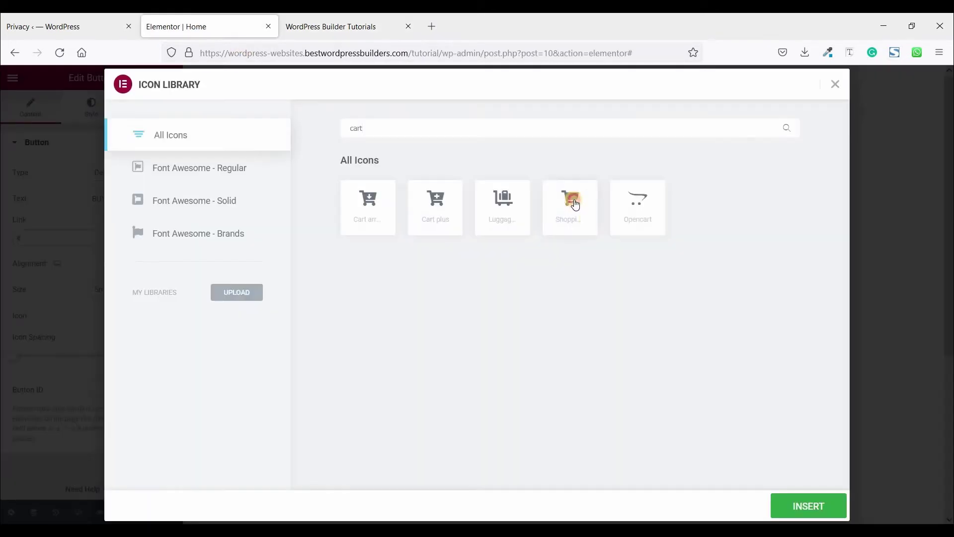
click(575, 204)
click(800, 505)
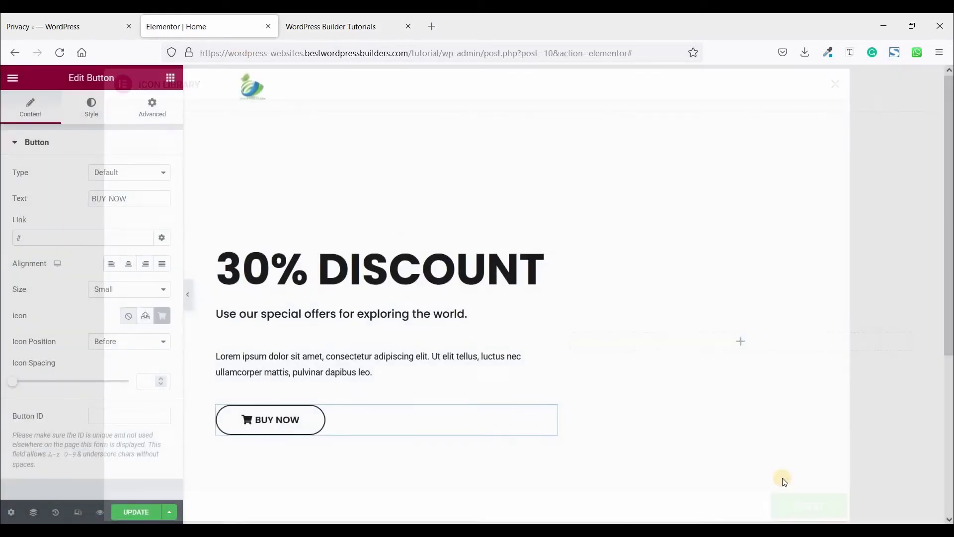
click(108, 342)
click(113, 375)
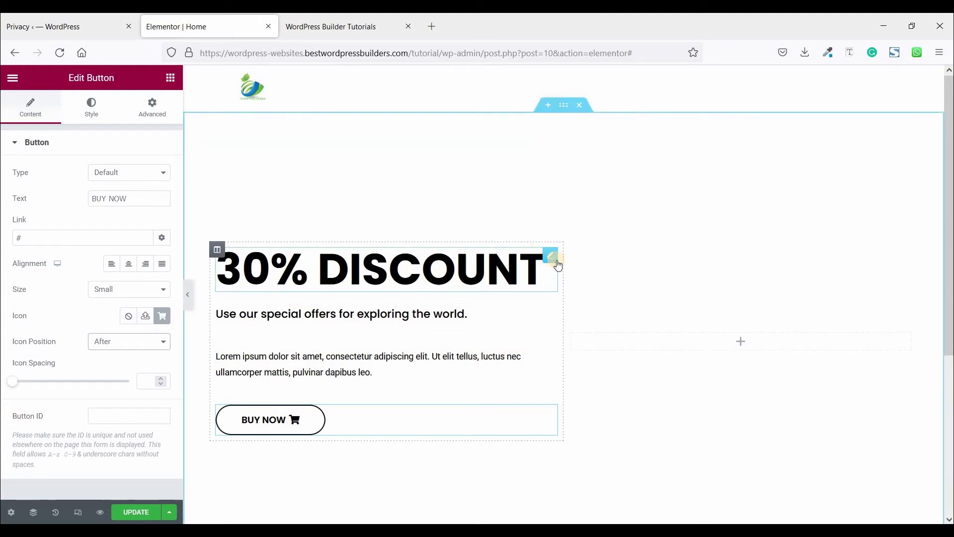
Give the 30% DISCOUNT heading a 10 px text stroke
click(551, 256)
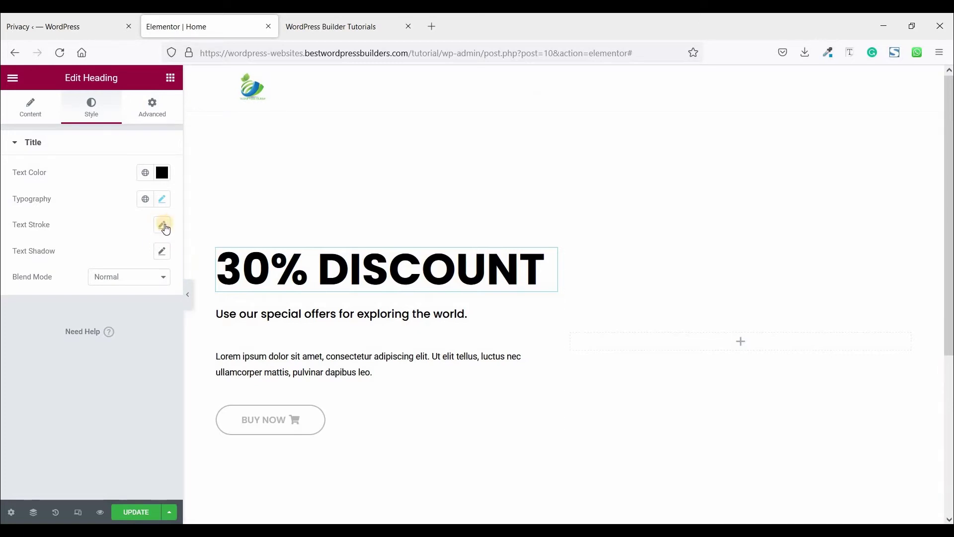
click(162, 227)
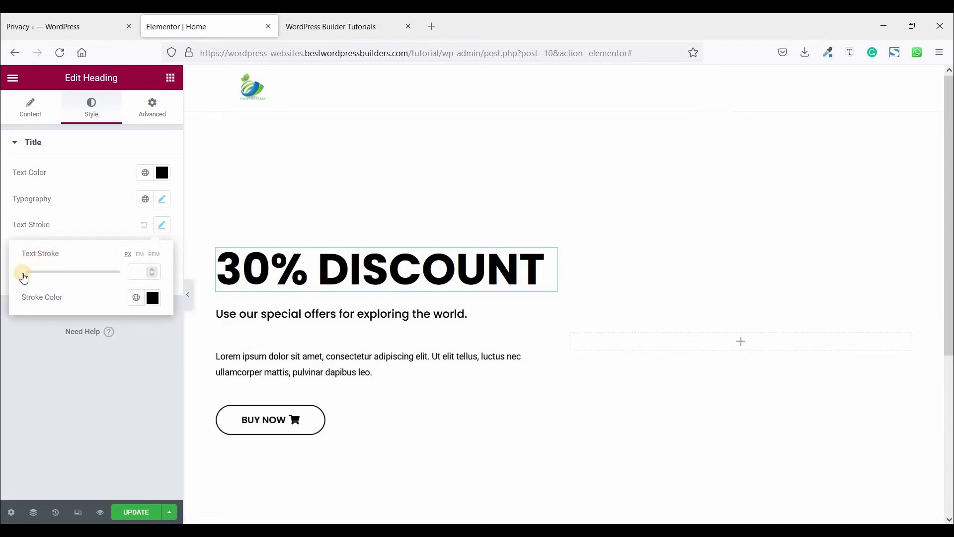
drag(24, 277, 120, 272)
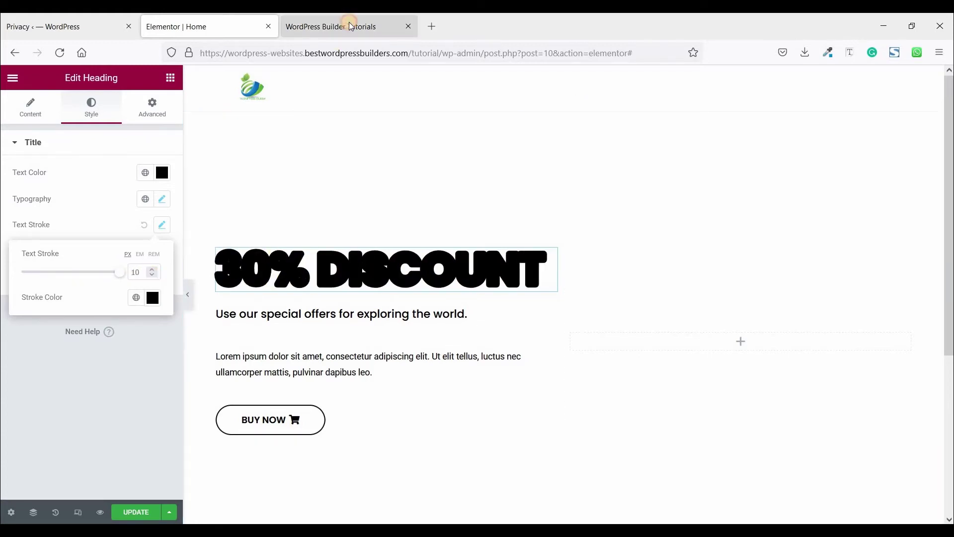
Colour the stroke translucent blue #0997C130, sampled from the live BUY NOW button
click(363, 38)
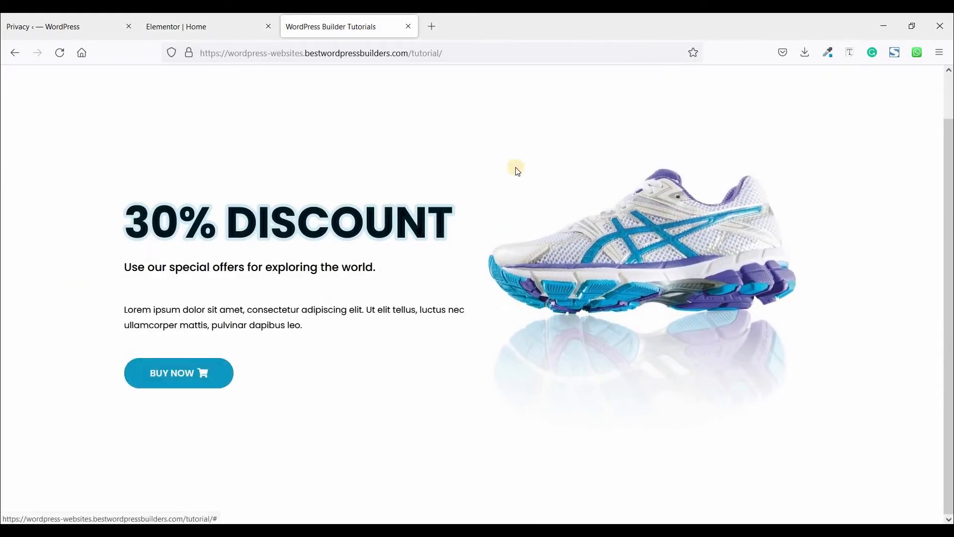
click(828, 52)
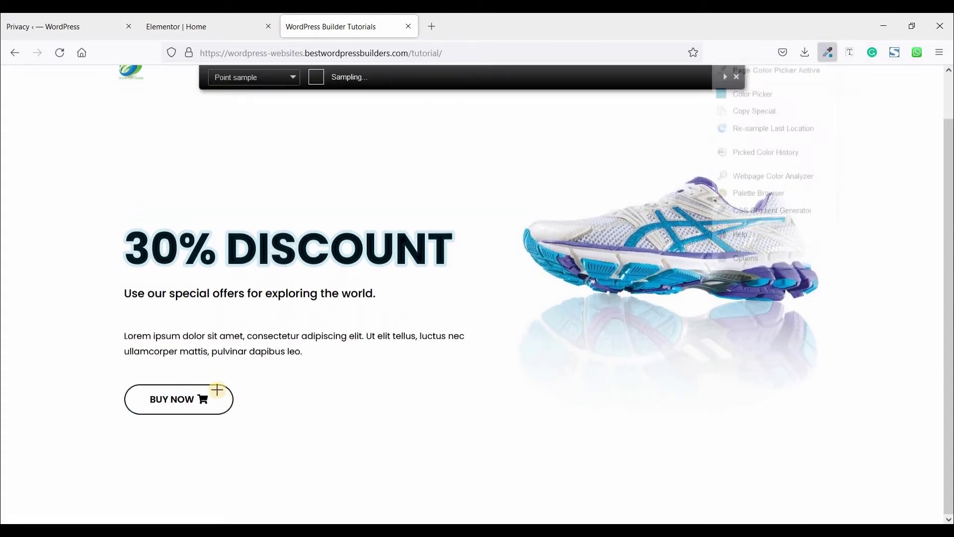
click(215, 401)
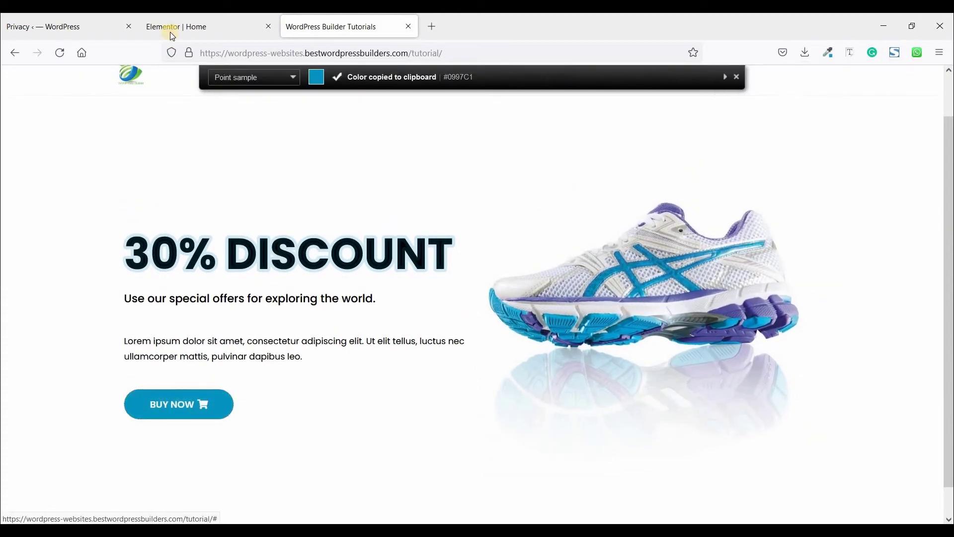
click(170, 26)
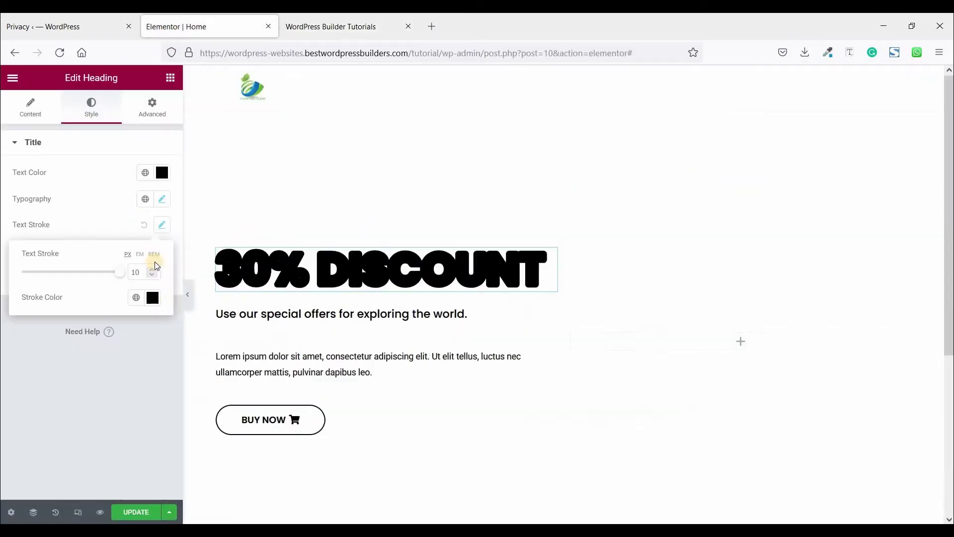
click(153, 298)
key(ctrl+v)
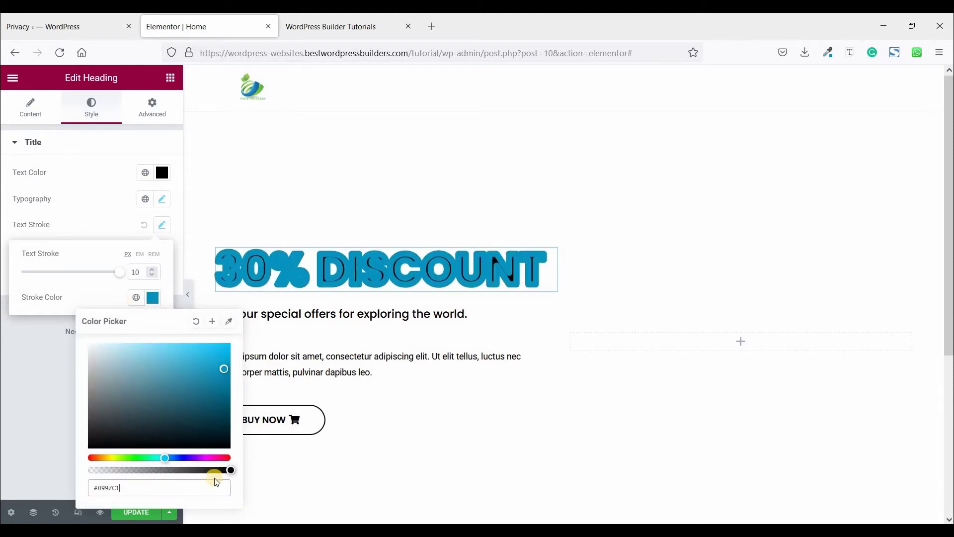
mouse_move(230, 471)
mouse_down()
mouse_move(102, 473)
mouse_move(119, 480)
mouse_up()
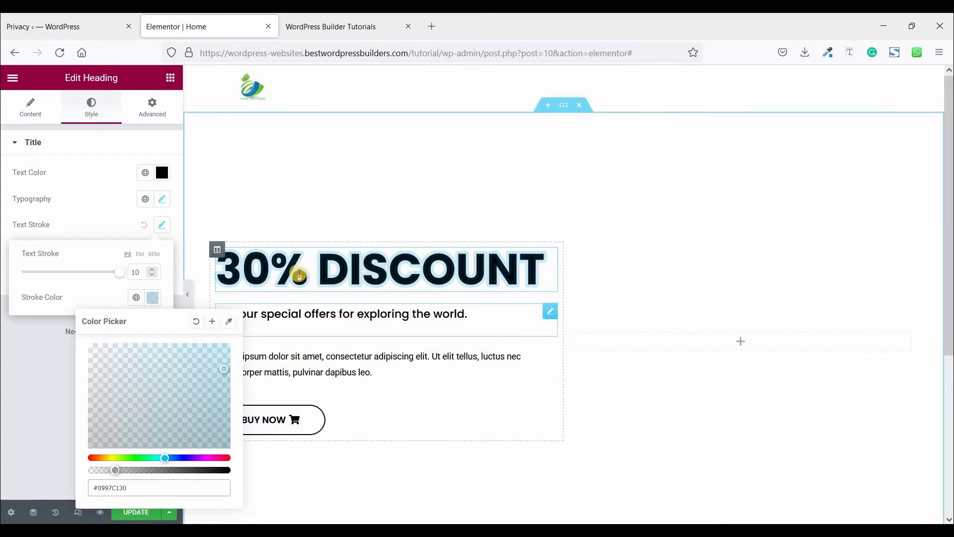
Compare the stroked heading with the live page, then return to the widget list
click(358, 23)
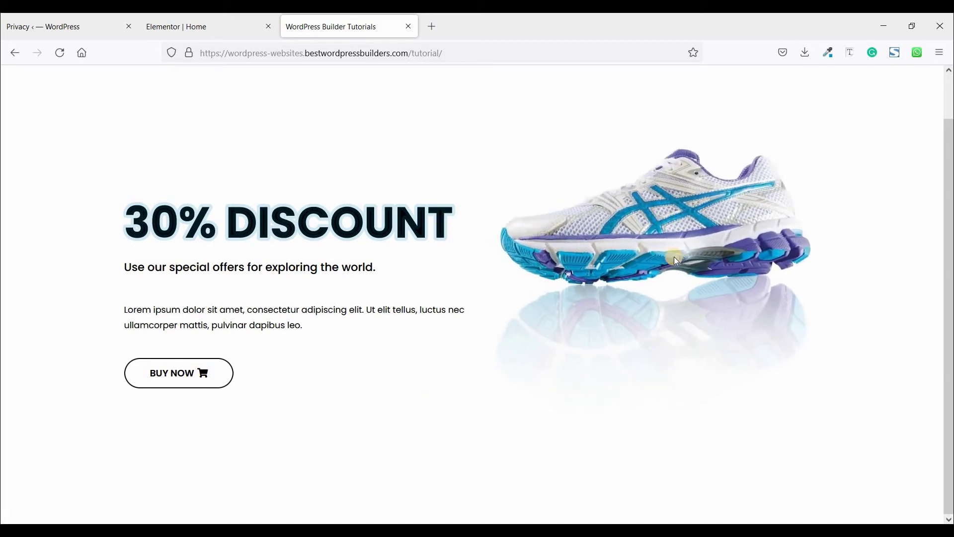
click(224, 29)
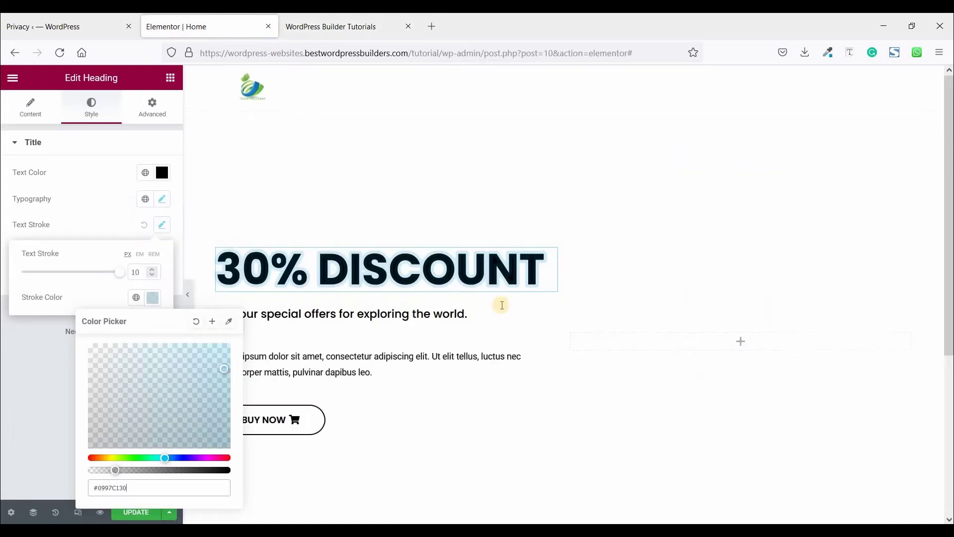
click(639, 341)
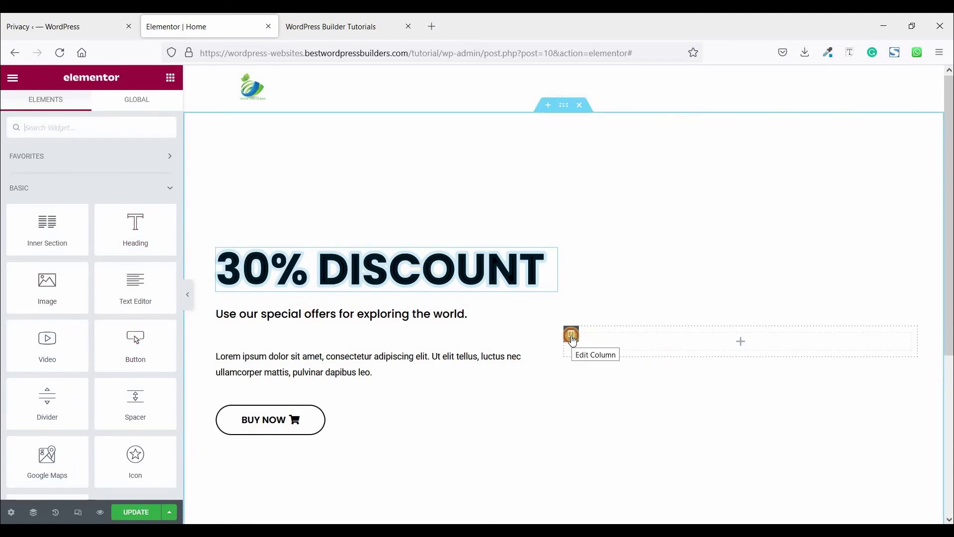
Set the right column's classic background to the running-shoe photo, Center Center at Cover size
click(572, 335)
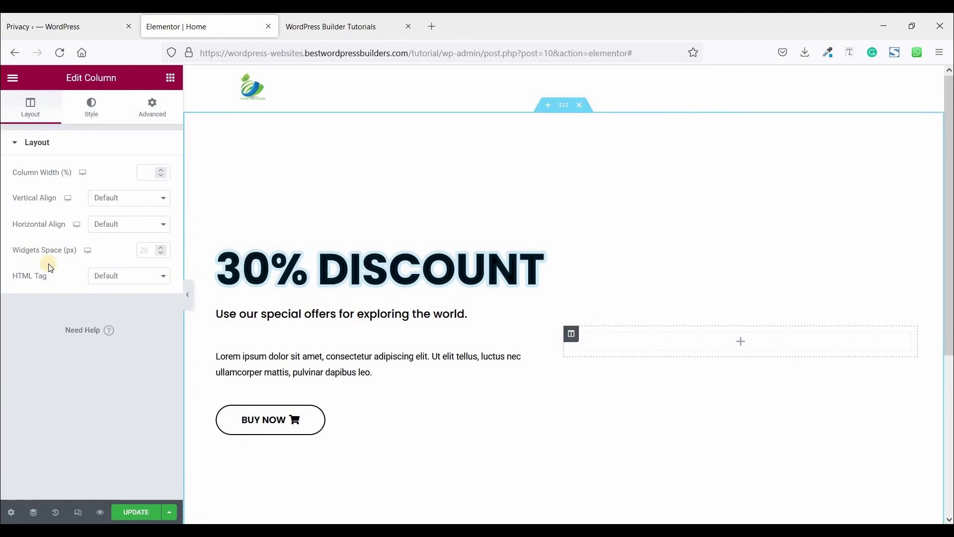
click(90, 110)
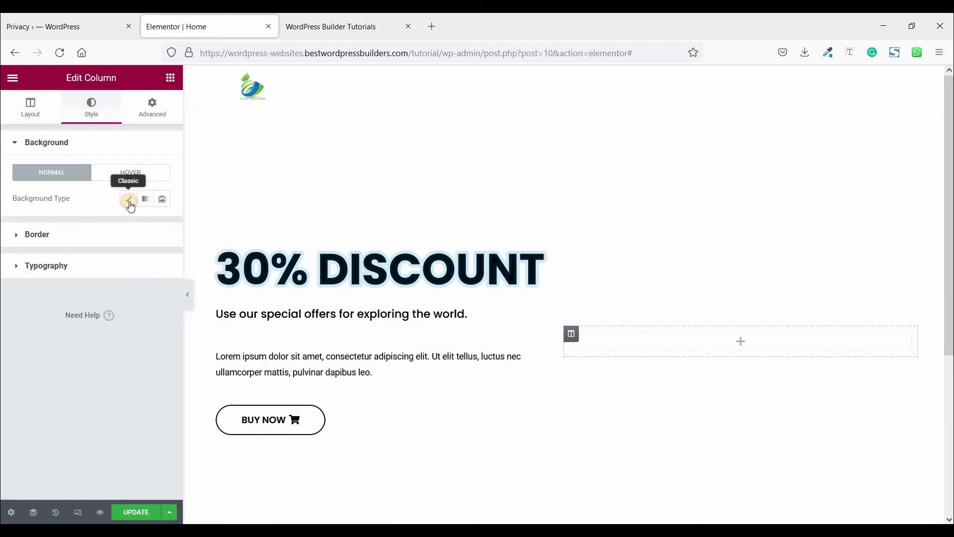
click(129, 200)
click(121, 282)
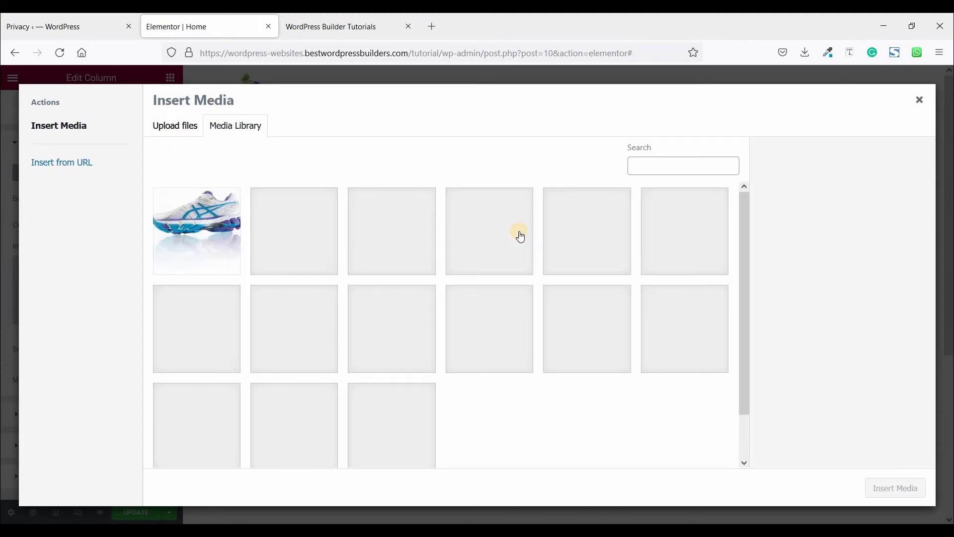
click(216, 239)
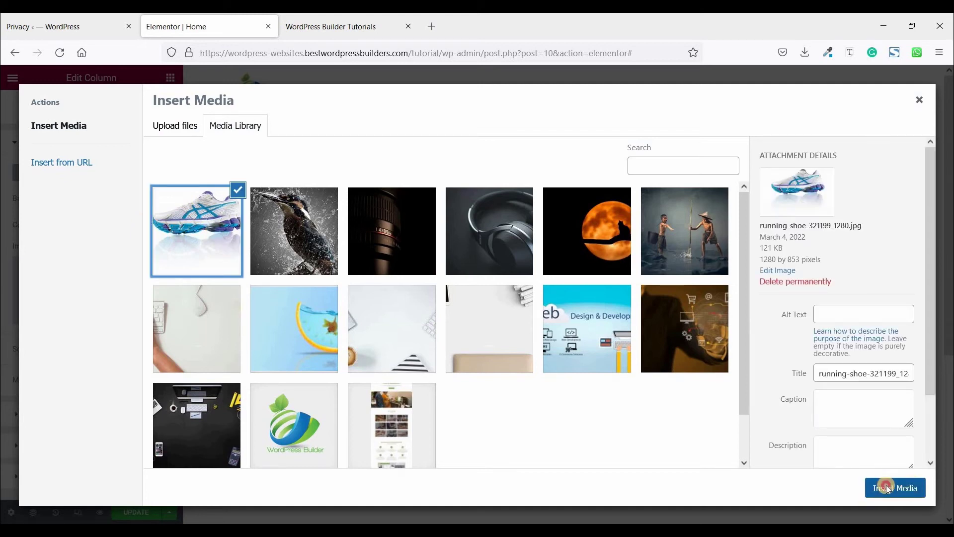
click(882, 488)
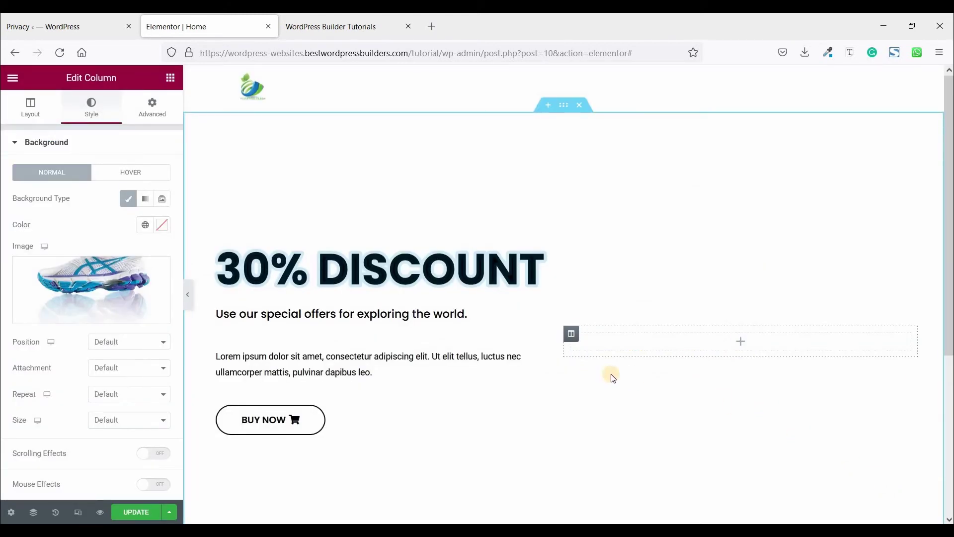
click(107, 342)
click(110, 378)
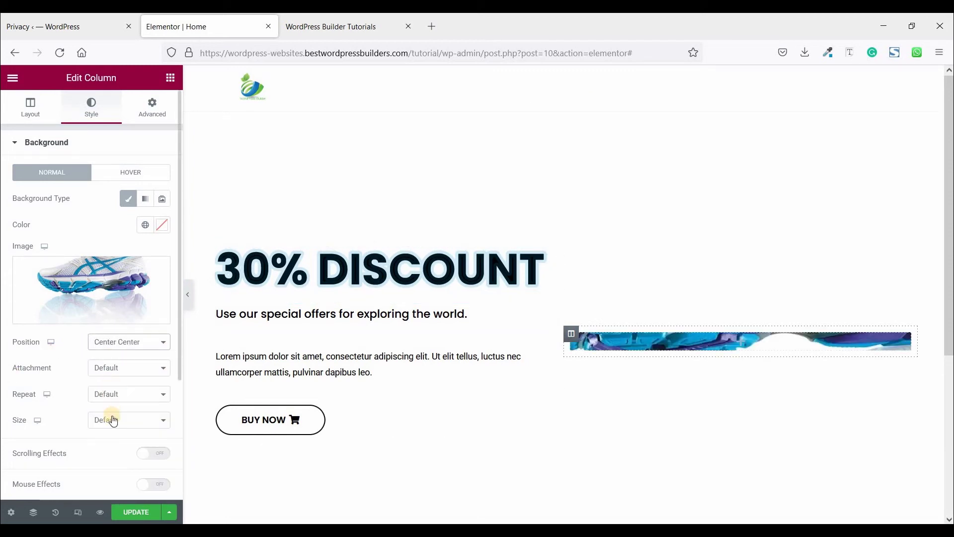
click(112, 428)
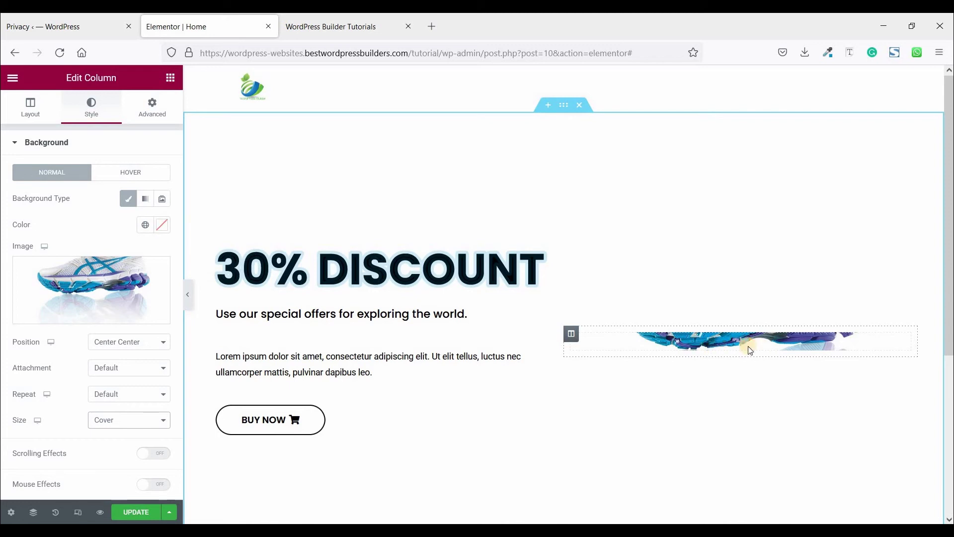
Drop a Spacer widget into the right column and make it 450 px tall
click(171, 78)
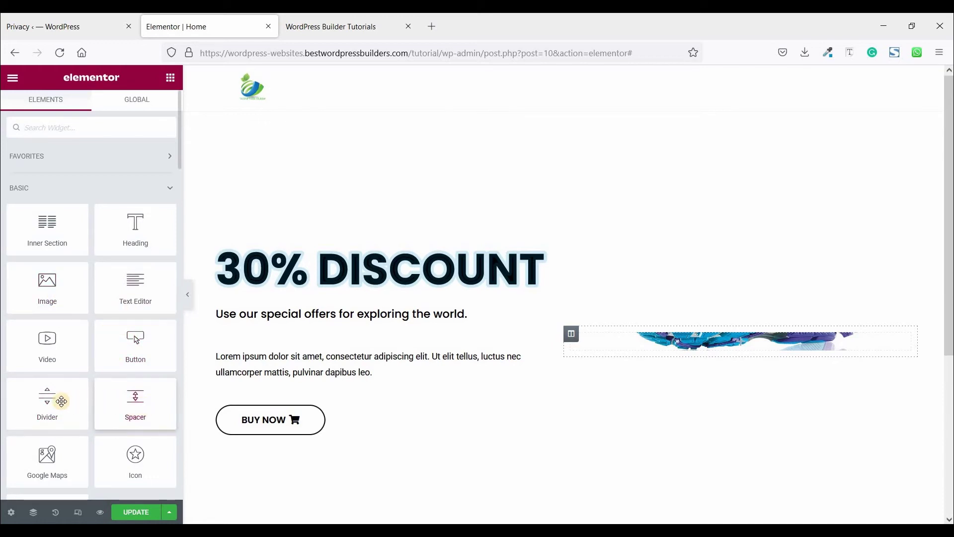
drag(497, 358, 671, 343)
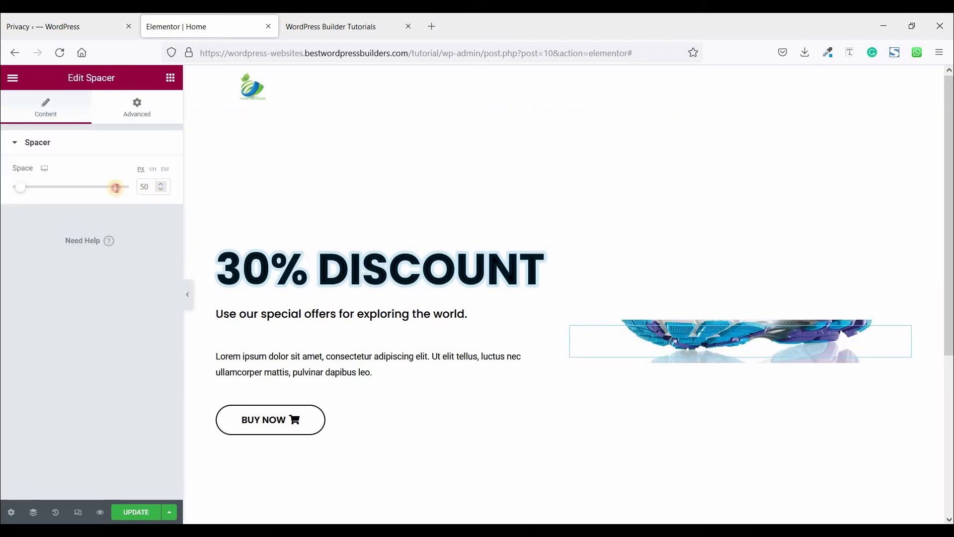
click(97, 187)
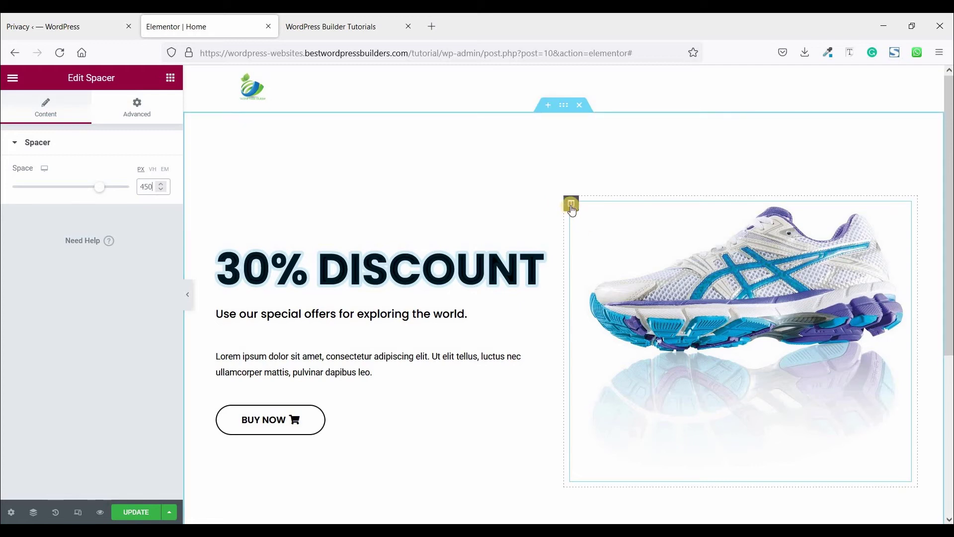
Turn on the right column's Mouse Effects with Mouse Track set to Direct
click(572, 204)
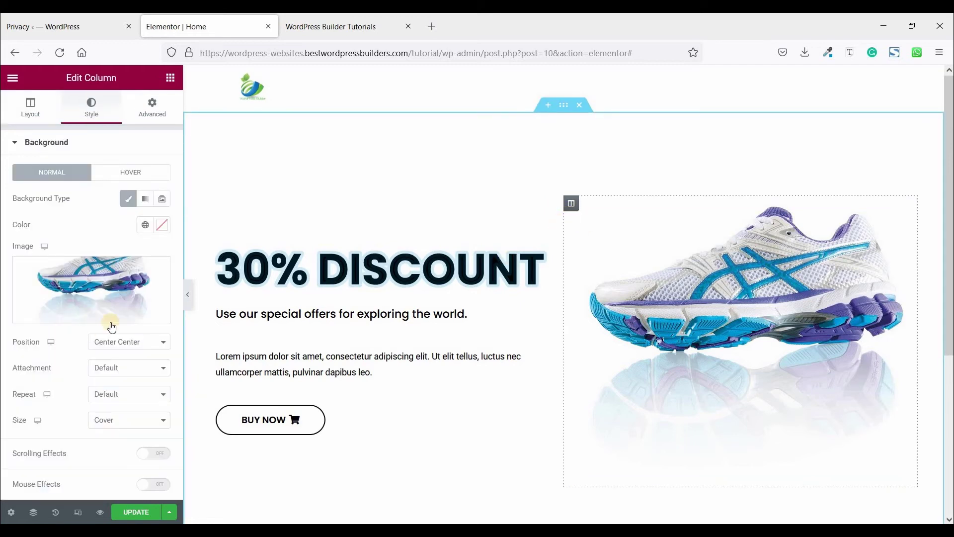
scroll(110, 326, down, 2)
scroll(110, 325, up, 2)
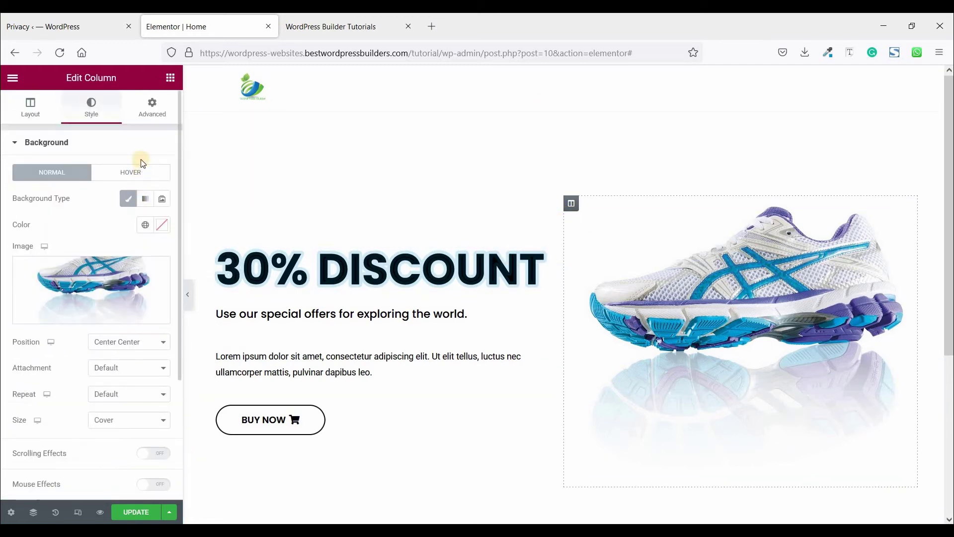
click(149, 109)
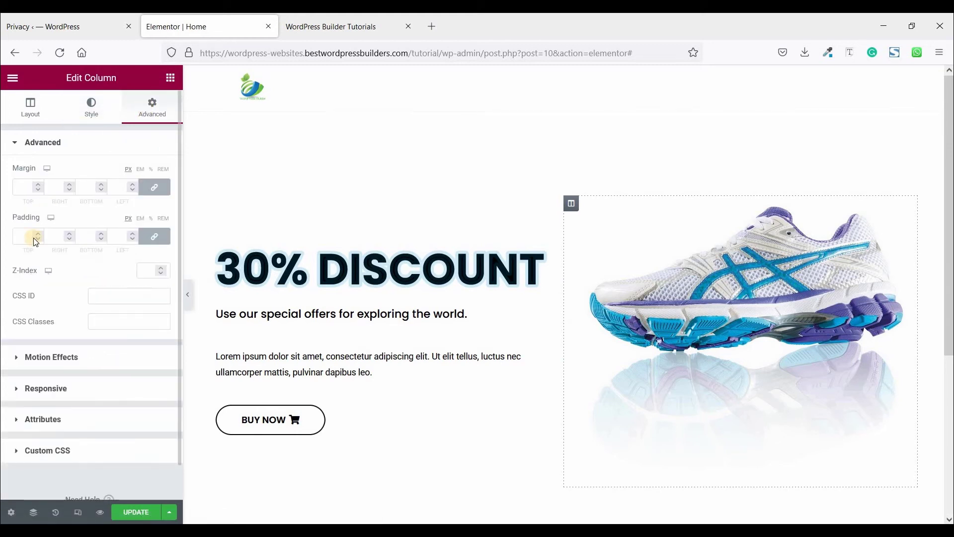
click(51, 358)
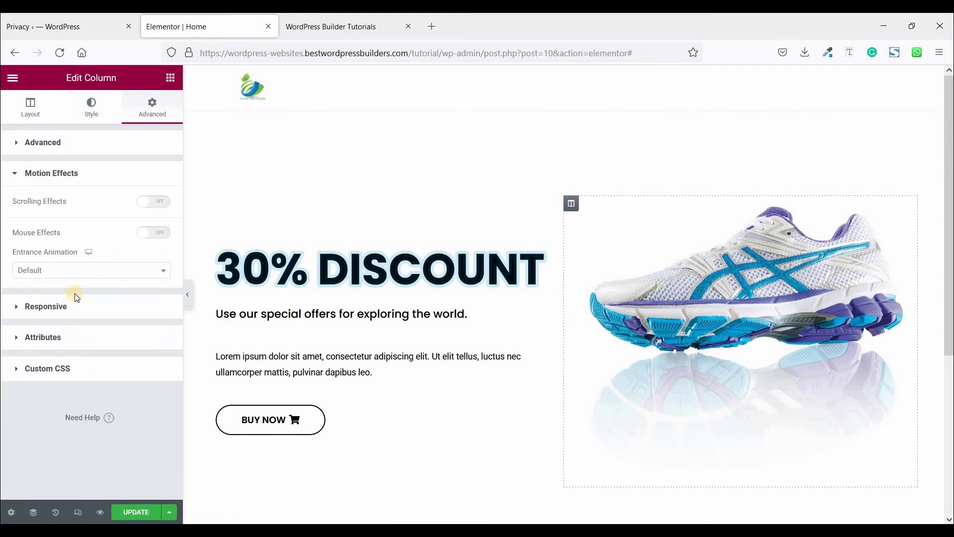
click(161, 233)
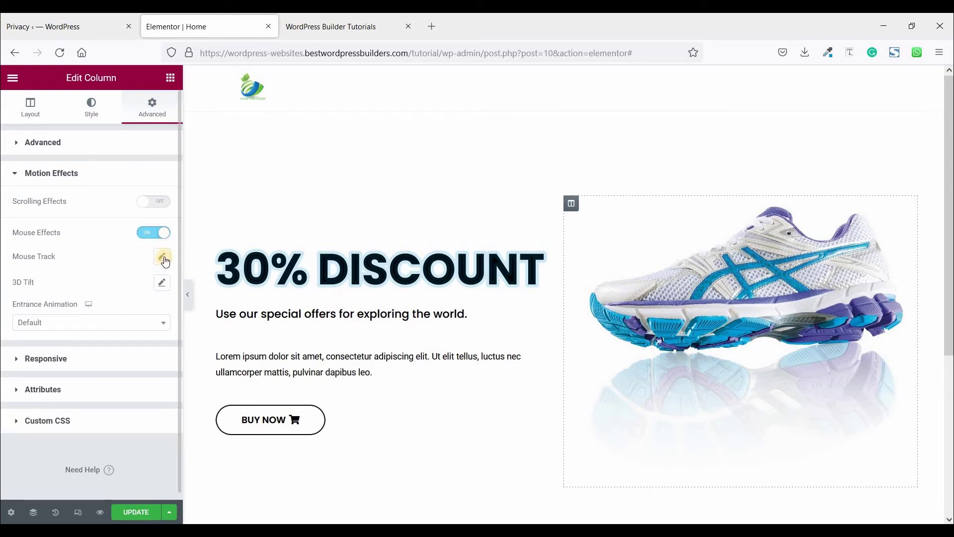
click(162, 257)
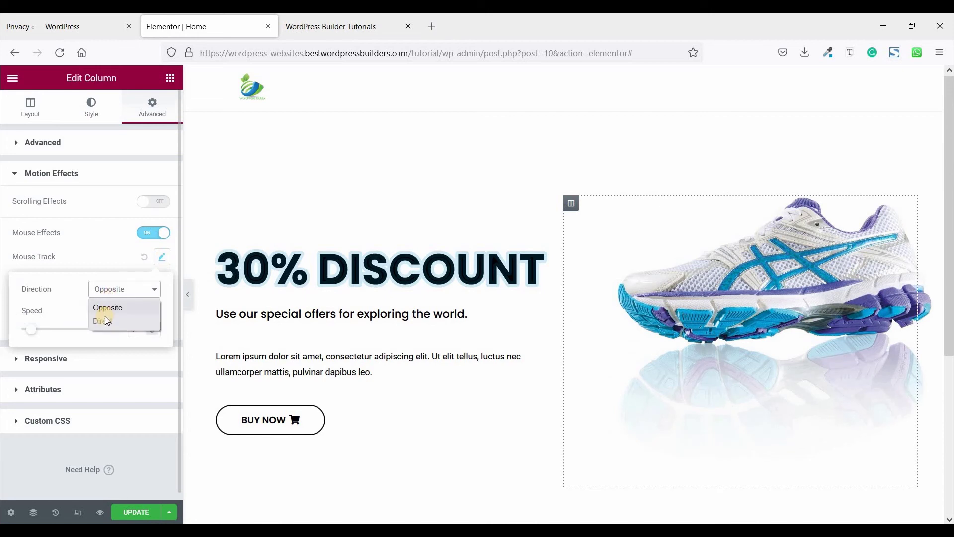
click(103, 321)
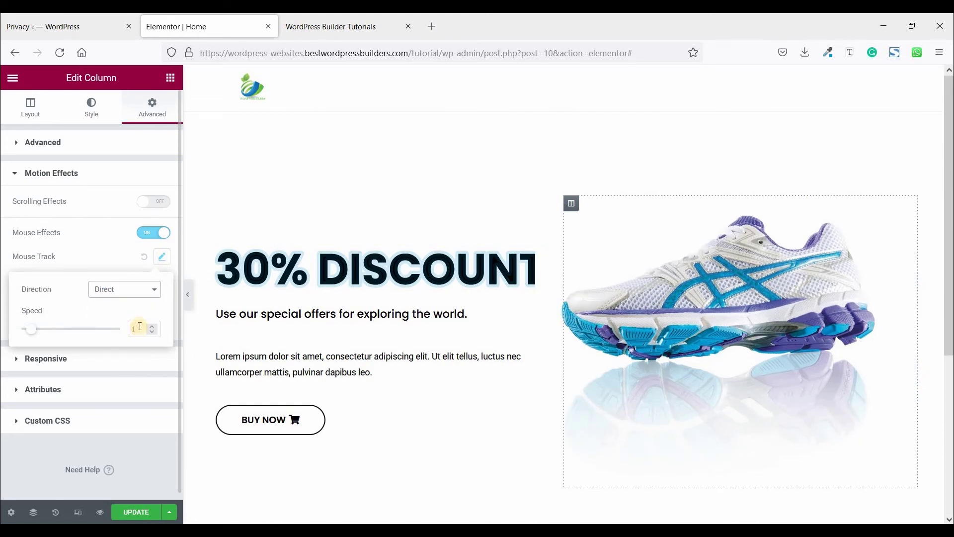
click(617, 351)
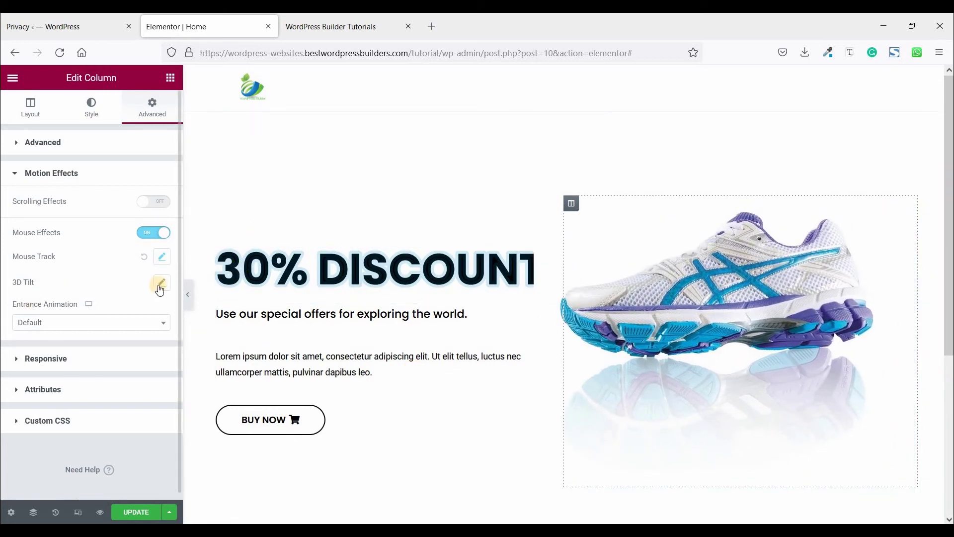
Enable 3D Tilt in the Direct direction, adjust its speed, and preview the page
click(161, 282)
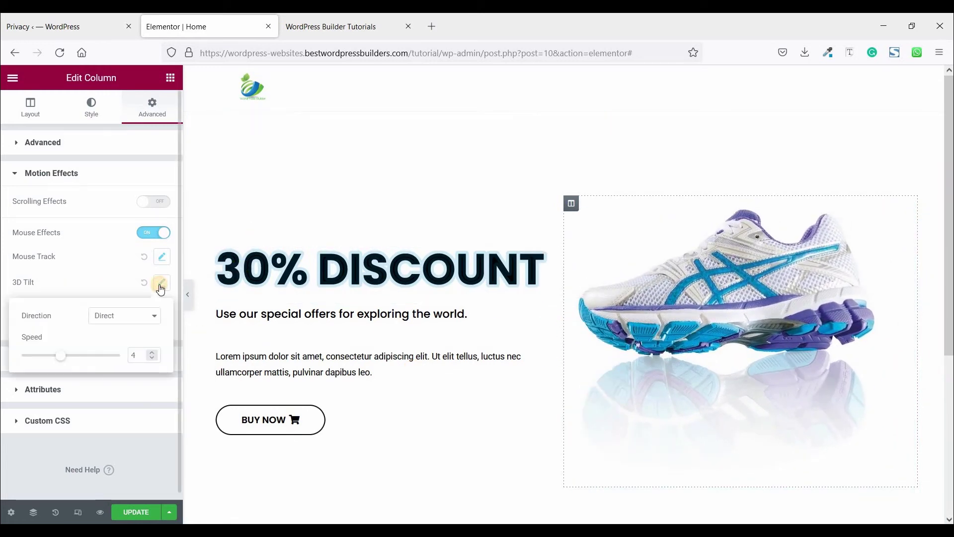
click(106, 321)
click(60, 356)
mouse_move(57, 360)
mouse_down()
mouse_move(47, 360)
mouse_move(72, 366)
mouse_up()
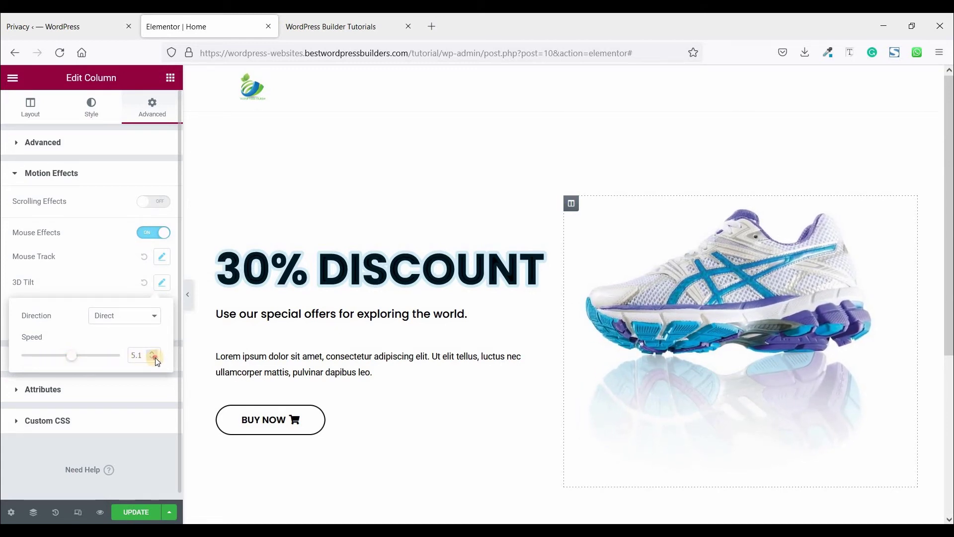
click(190, 295)
click(190, 295)
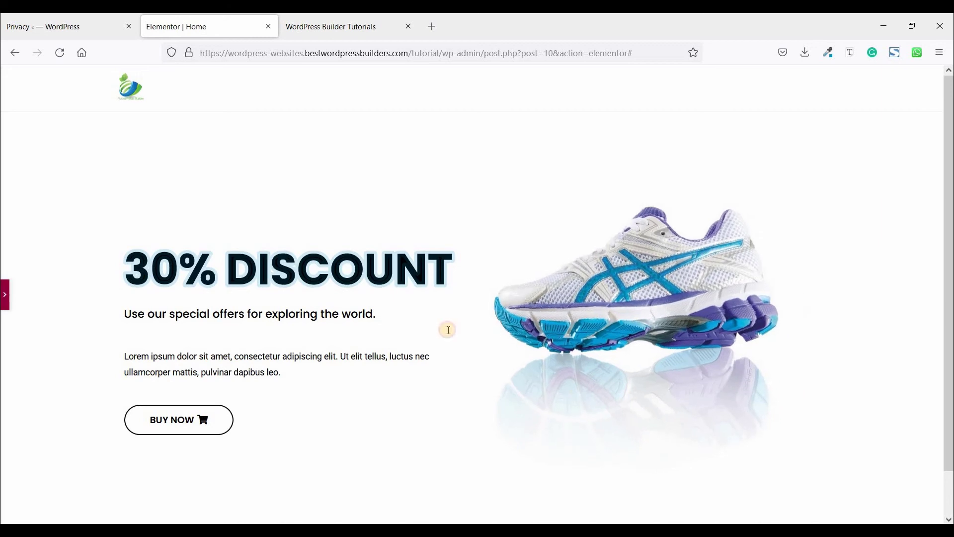
key(ctrl+p)
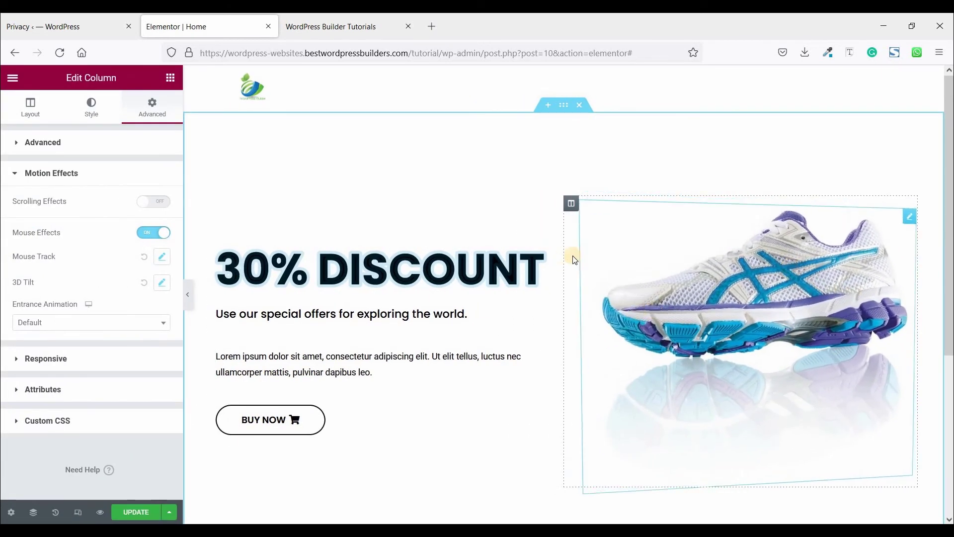
Give the shoe column a Rotate In Down Right entrance animation with Slow duration
click(49, 329)
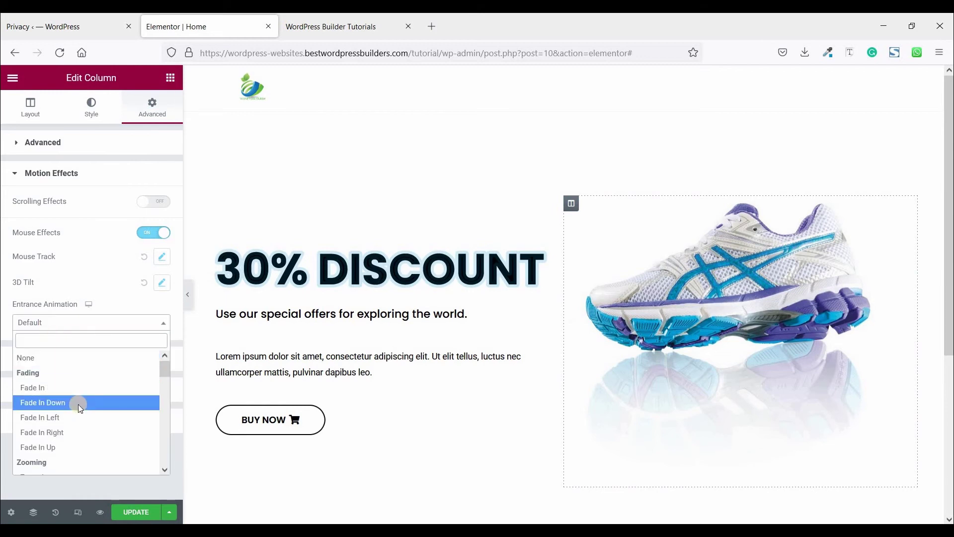
scroll(79, 404, down, 2)
scroll(80, 408, down, 5)
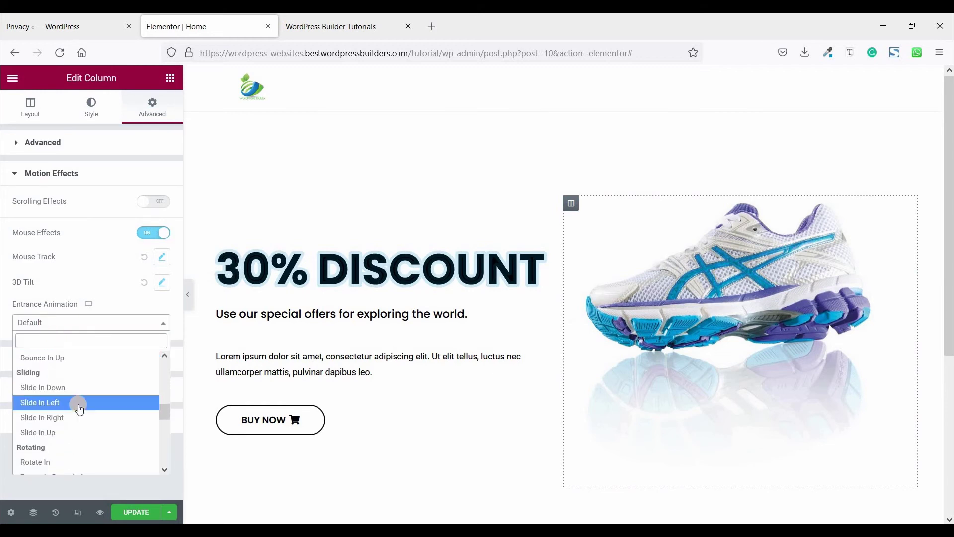
scroll(80, 408, down, 1)
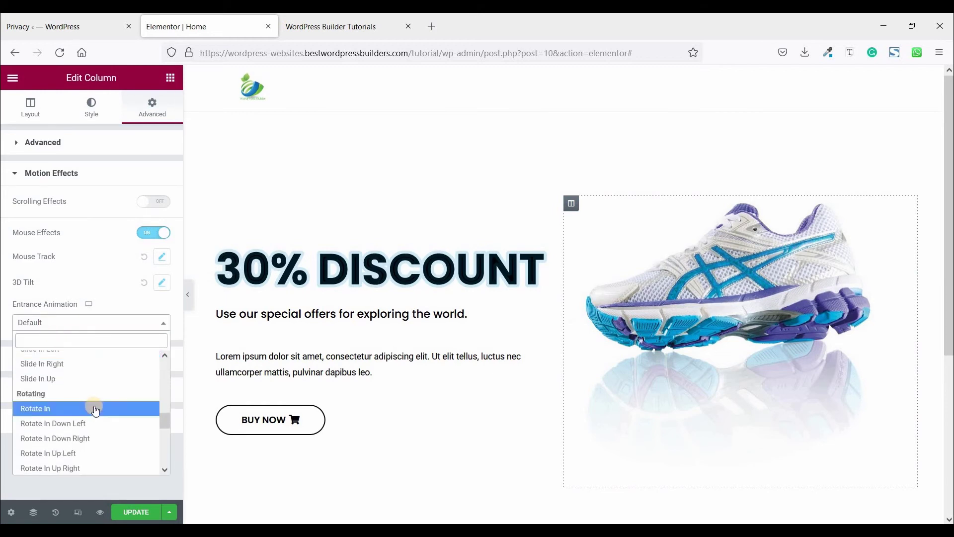
click(91, 439)
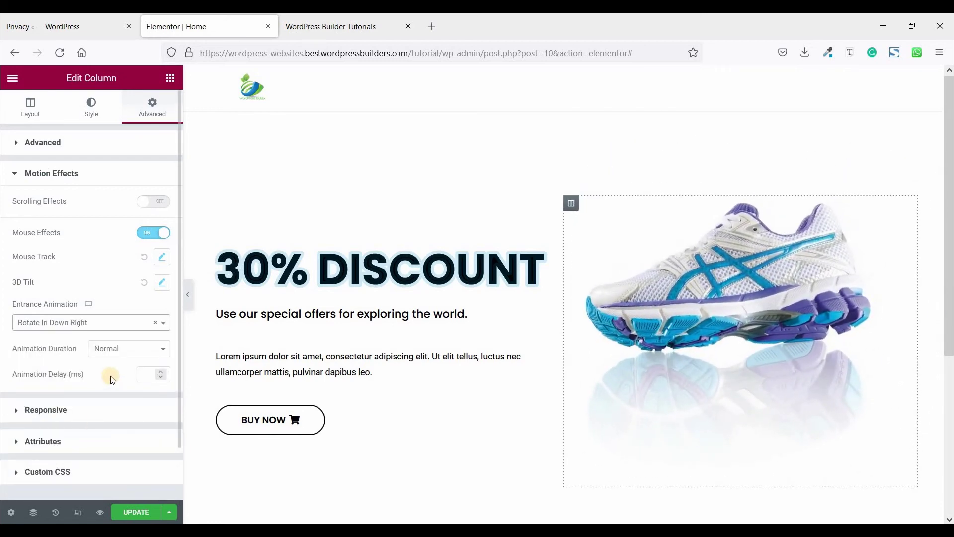
click(110, 351)
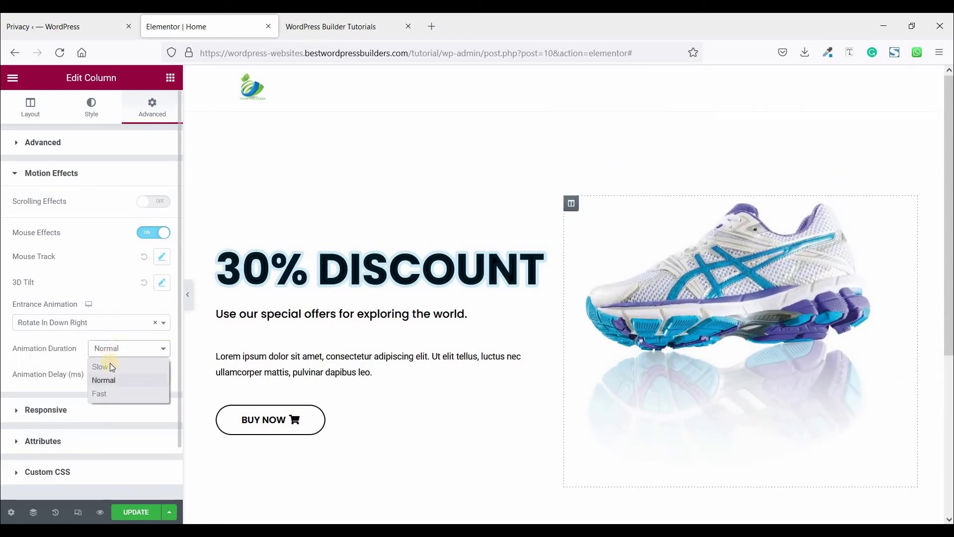
click(109, 366)
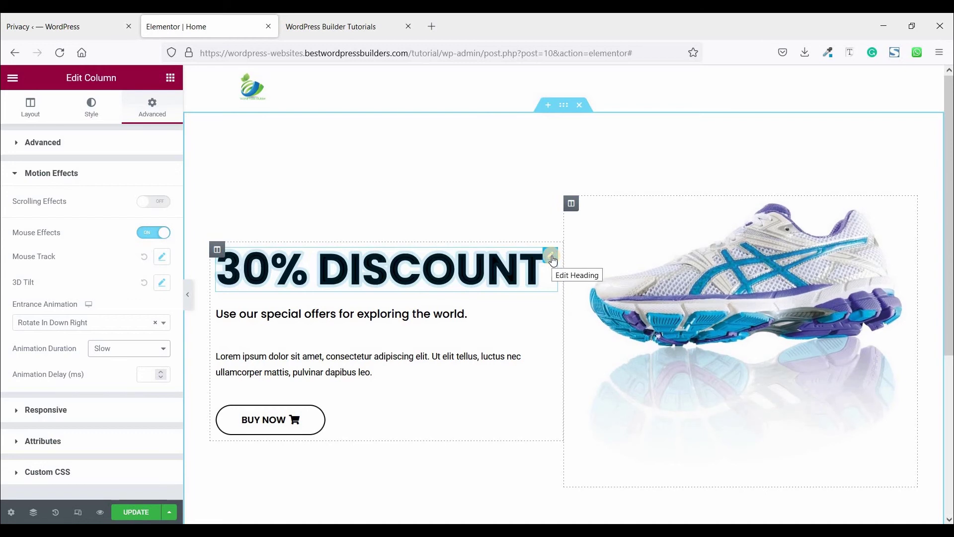
Give the 30% DISCOUNT heading a Slide In Left entrance animation
click(553, 260)
click(153, 106)
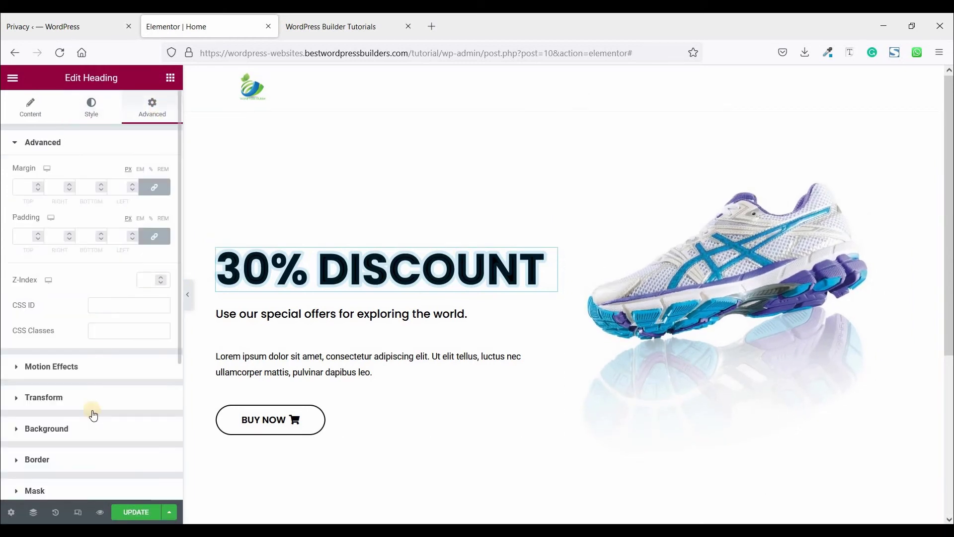
click(90, 366)
scroll(82, 219, down, 1)
scroll(77, 273, down, 4)
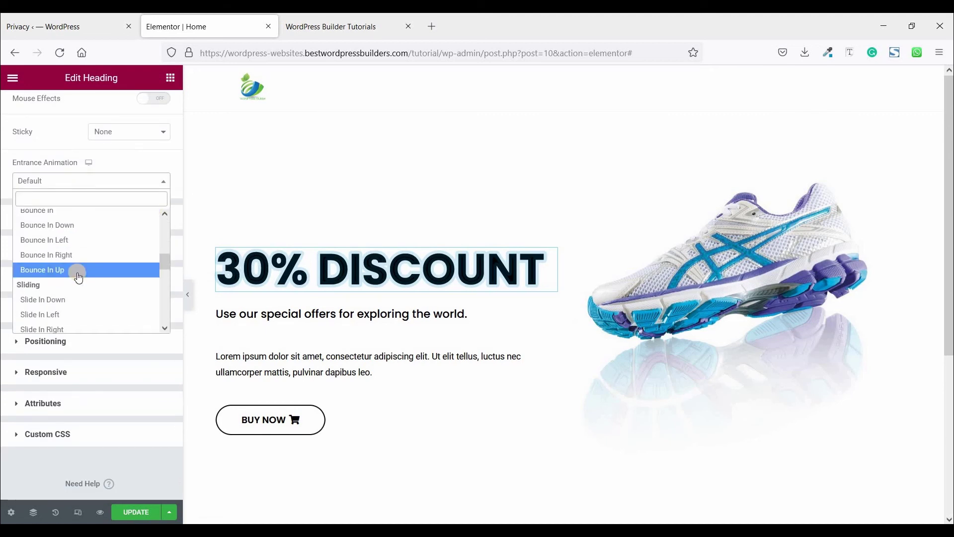
scroll(78, 277, down, 2)
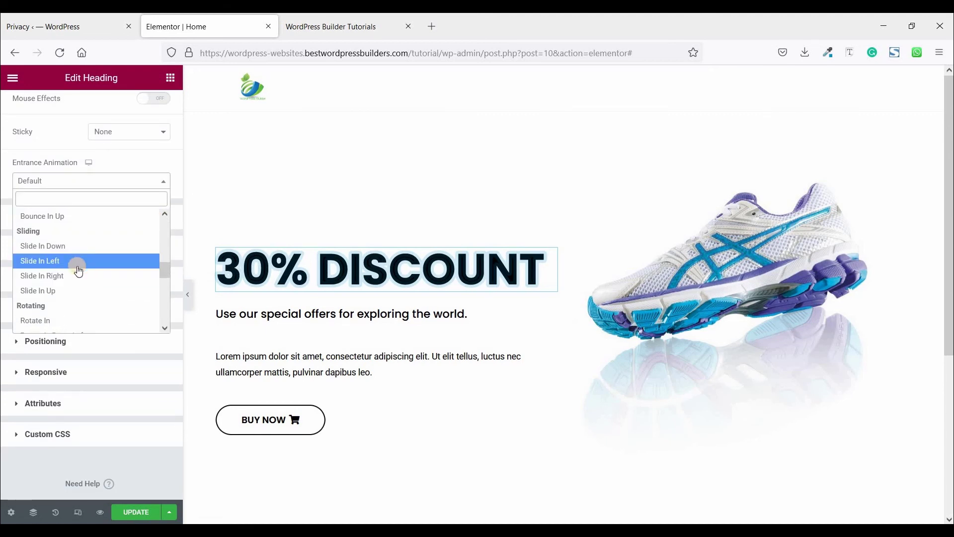
click(77, 277)
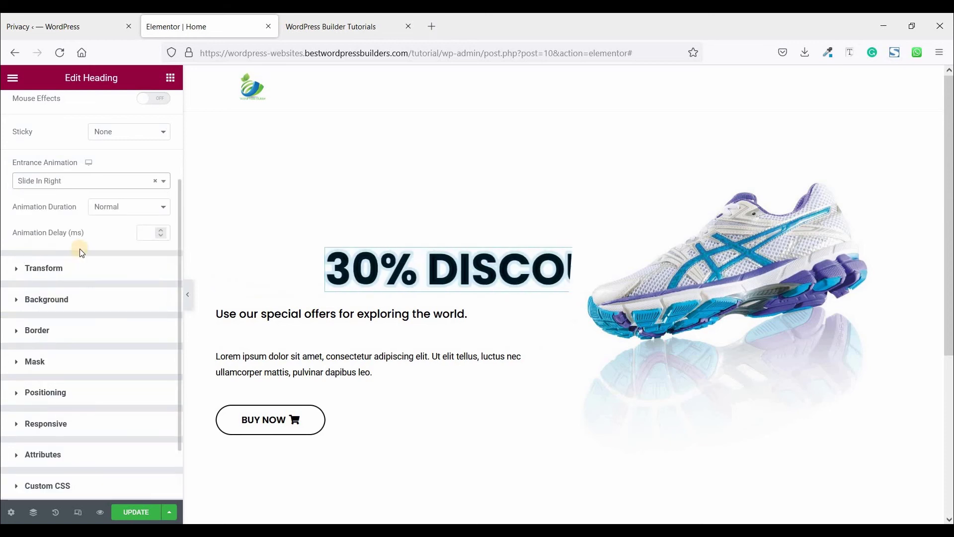
click(74, 180)
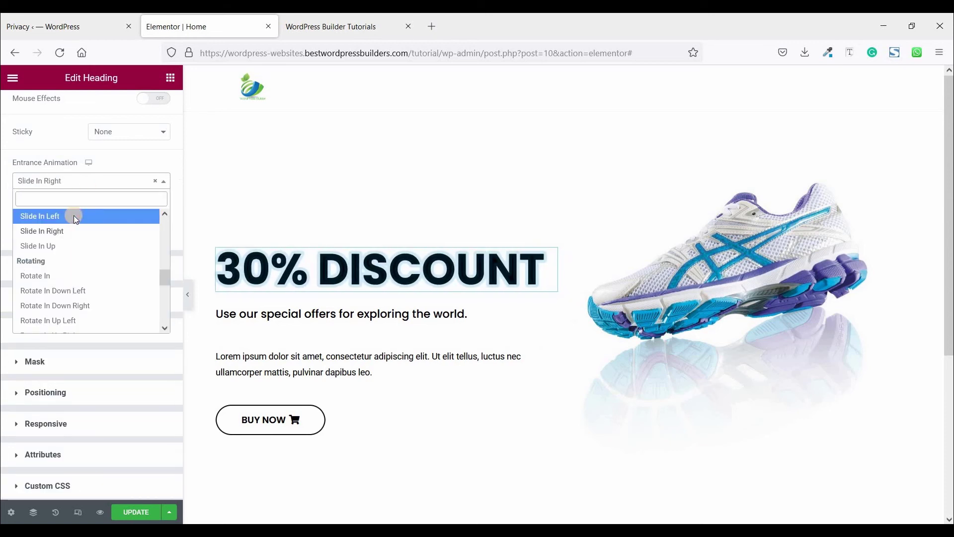
click(74, 216)
Keep the heading's animation duration at Normal and set its delay to 500 ms
click(105, 208)
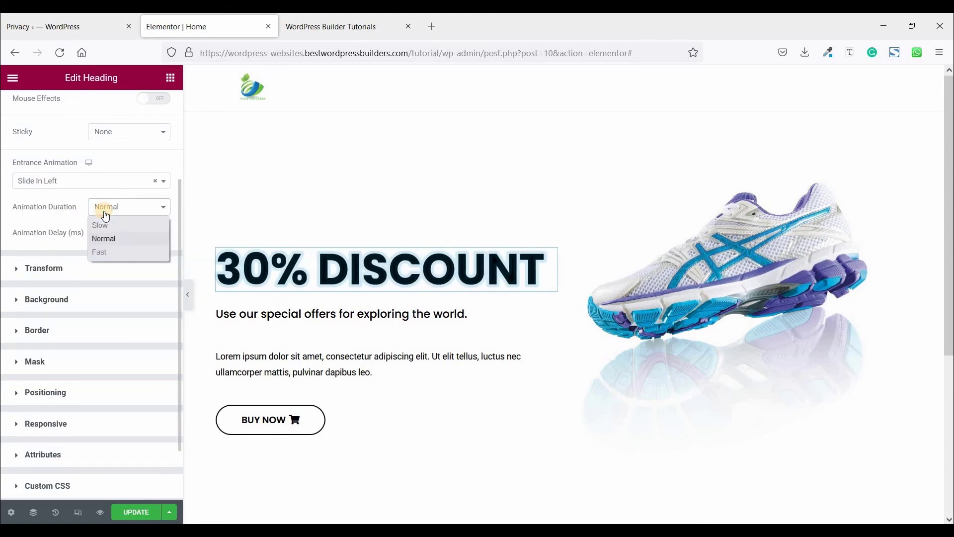
click(71, 223)
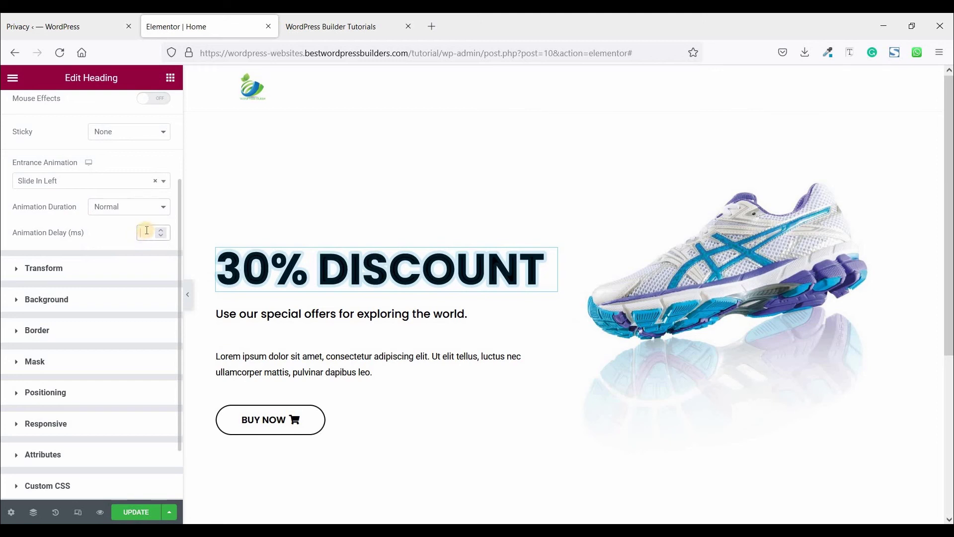
text(900)
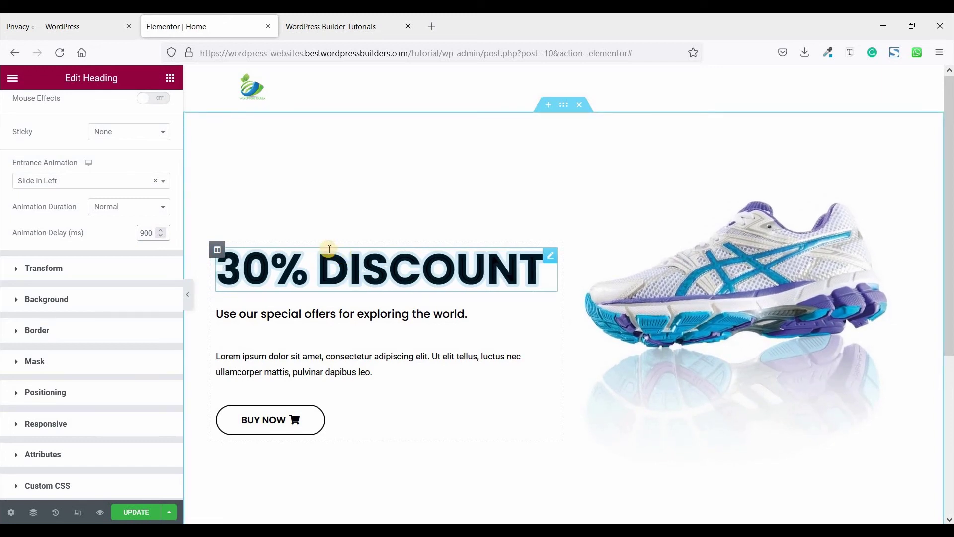
key(BackSpace)
key(BackSpace)
key(BackSpace)
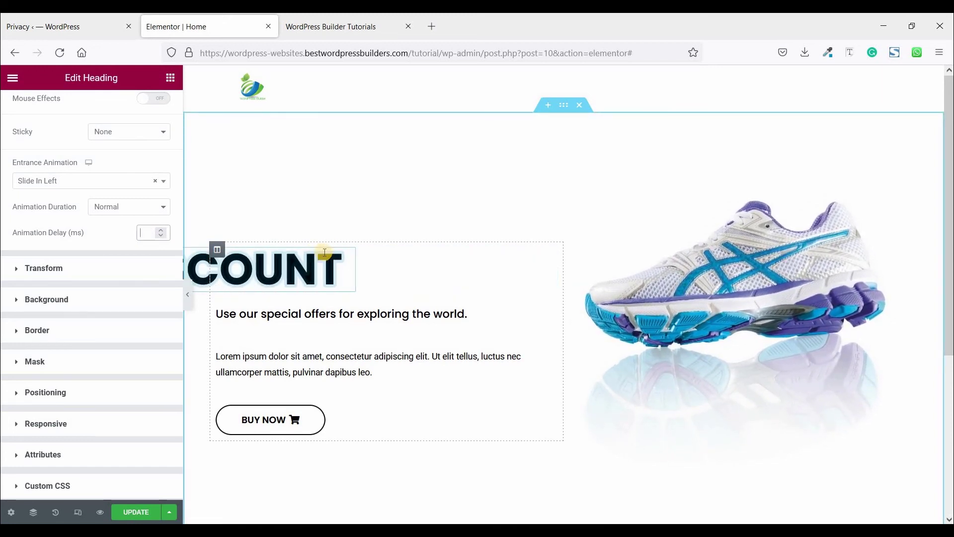
text(500)
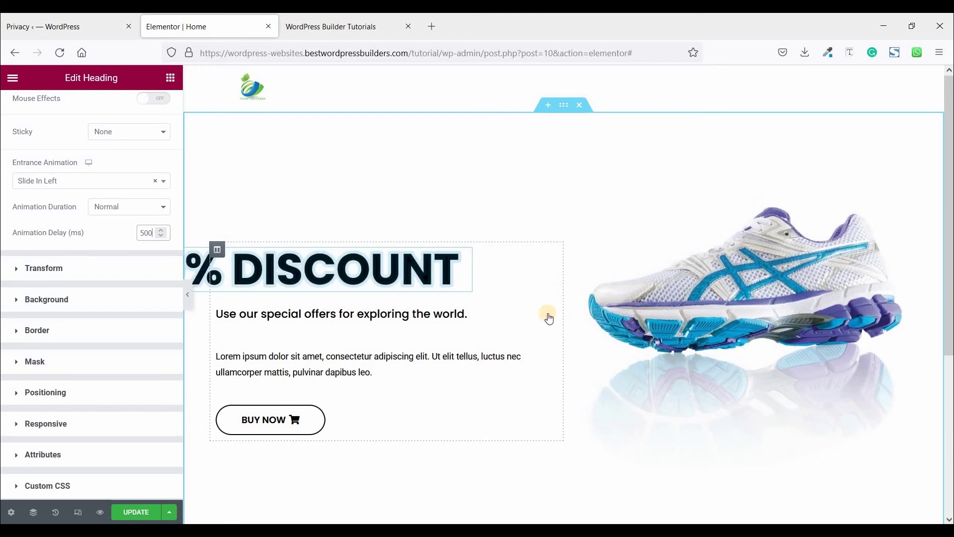
Give the subheading a Fade In Left entrance animation with a 900 ms delay
click(400, 305)
click(152, 107)
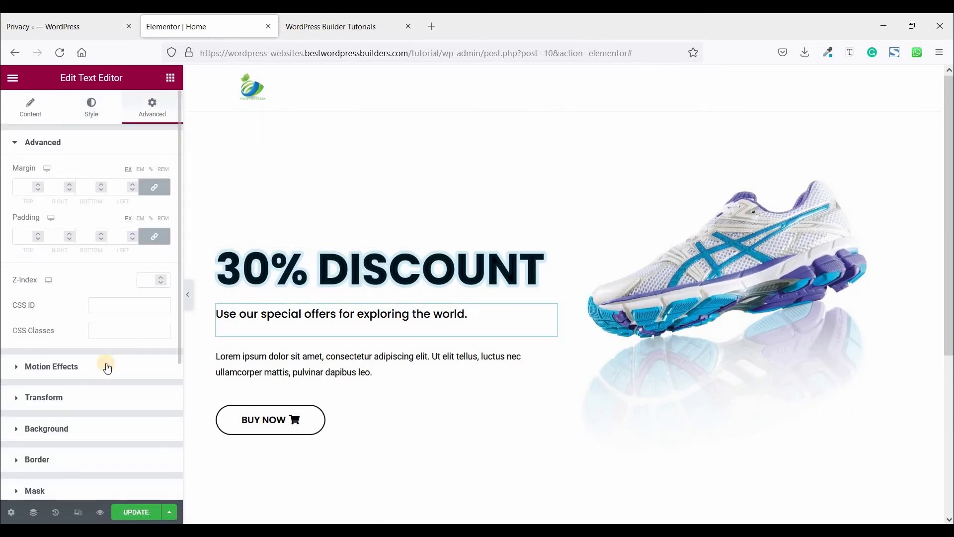
click(51, 367)
click(91, 314)
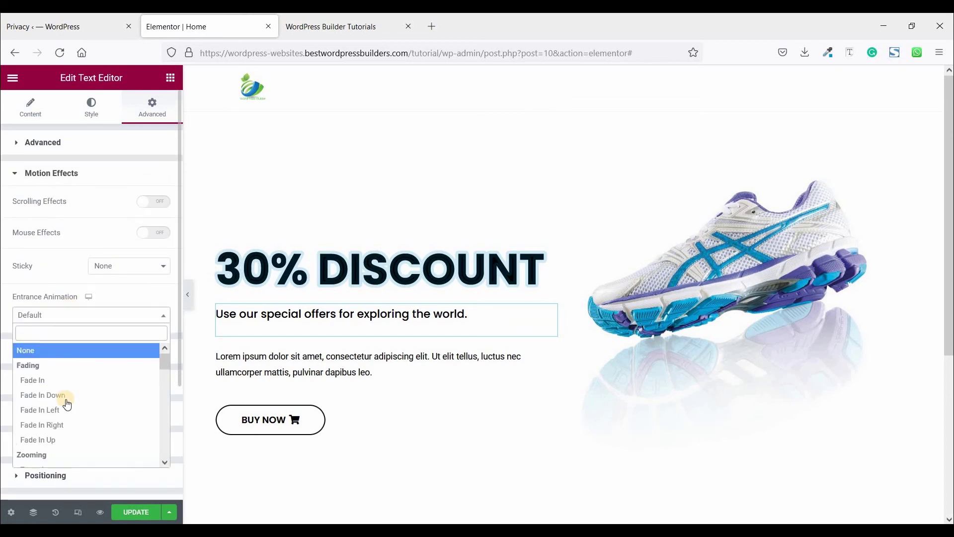
click(66, 411)
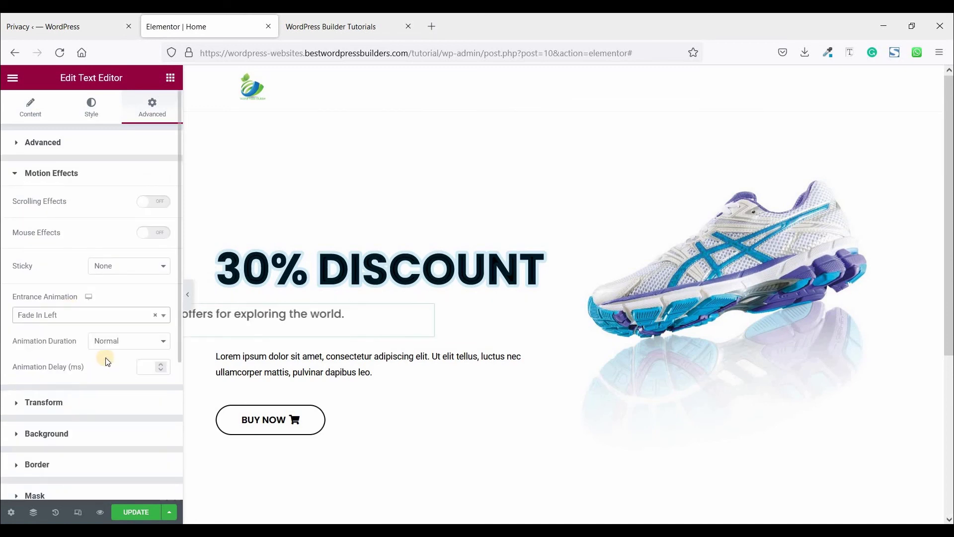
click(153, 366)
text(900)
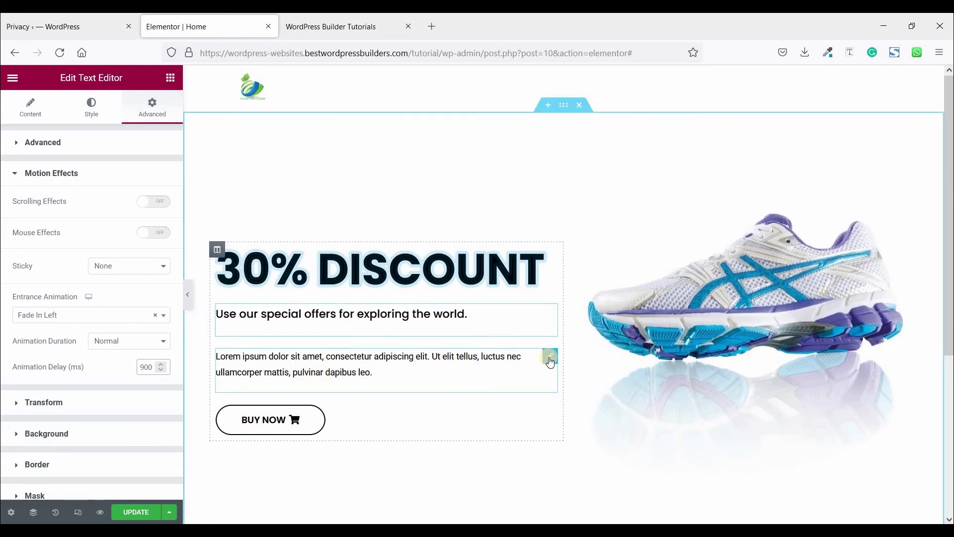
Give the Lorem ipsum paragraph a Slide In Left entrance at Normal duration with a 1300 ms delay
click(550, 362)
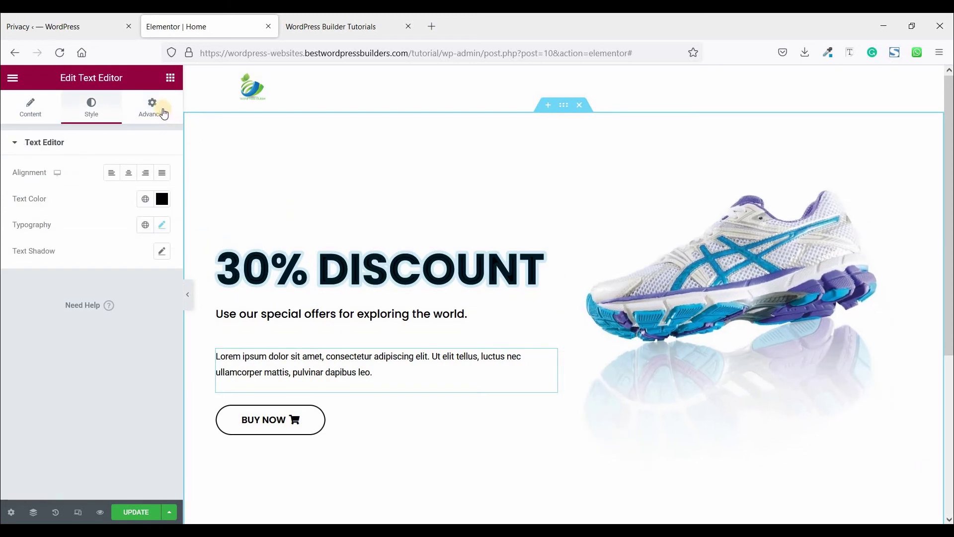
click(152, 106)
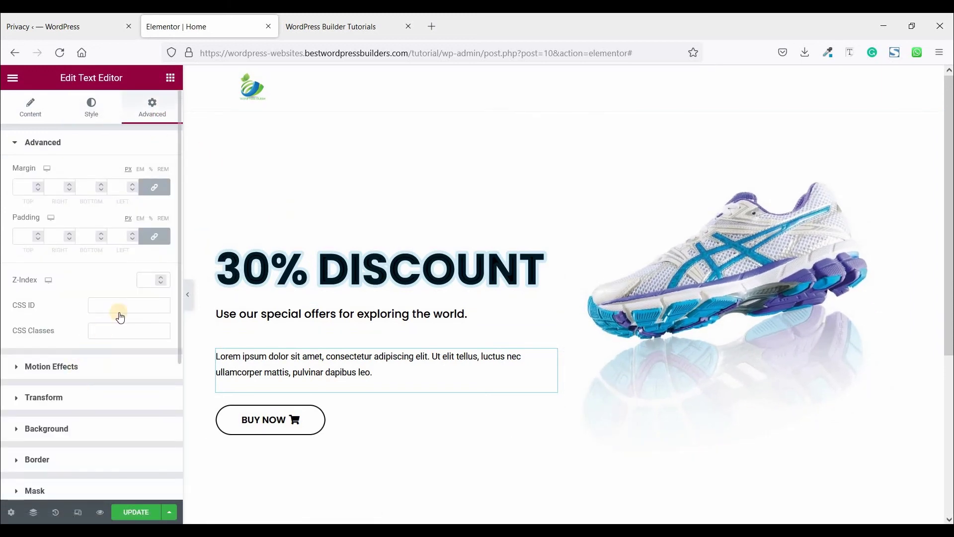
click(51, 366)
scroll(67, 385, down, 5)
scroll(68, 398, down, 2)
scroll(67, 397, down, 3)
scroll(69, 395, up, 2)
click(69, 395)
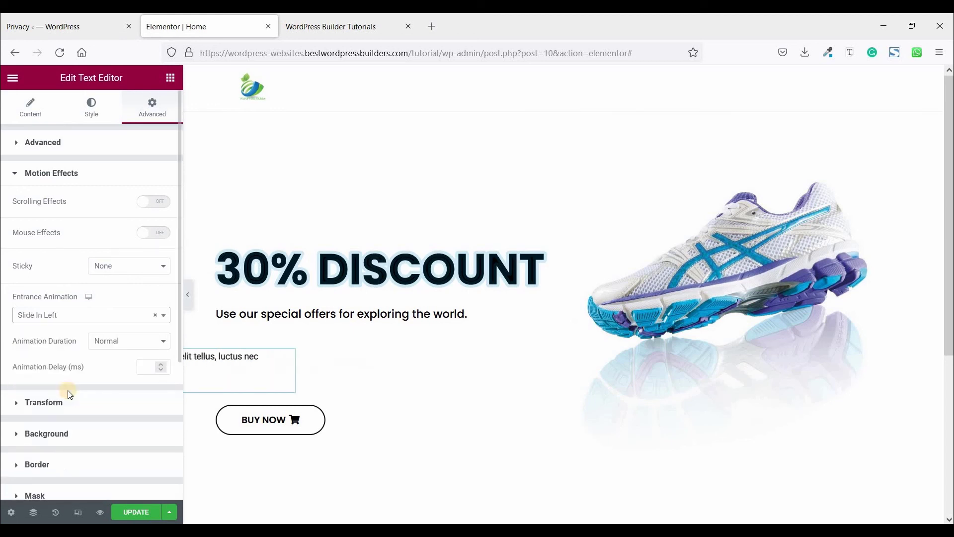
click(149, 344)
click(149, 373)
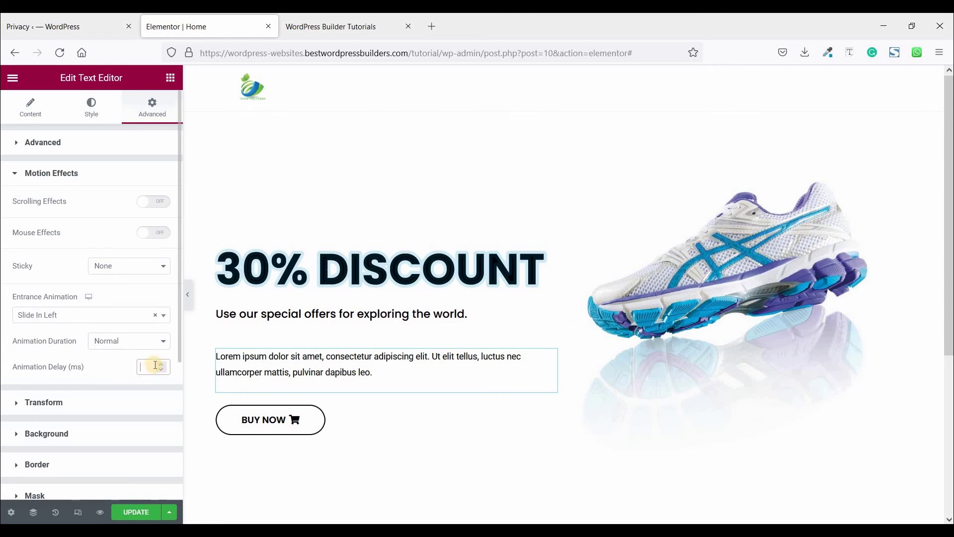
text(1300)
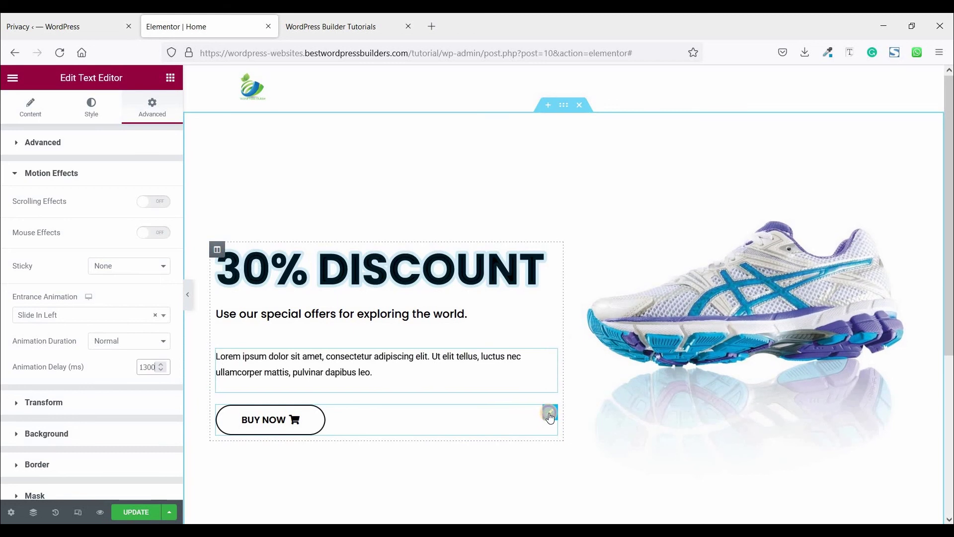
Give the BUY NOW button a Slide In Left entrance animation with a 1500 ms delay
click(549, 416)
click(153, 107)
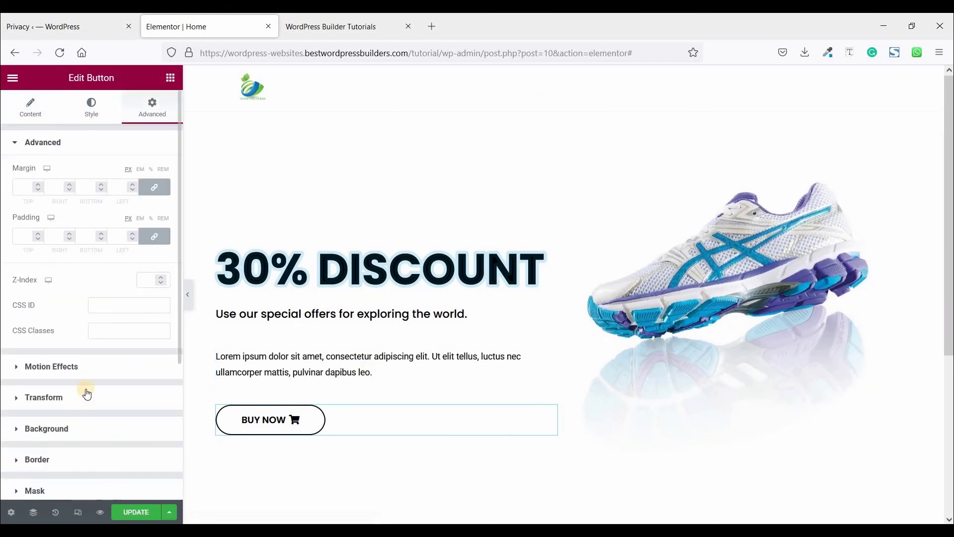
click(82, 366)
scroll(48, 179, down, 3)
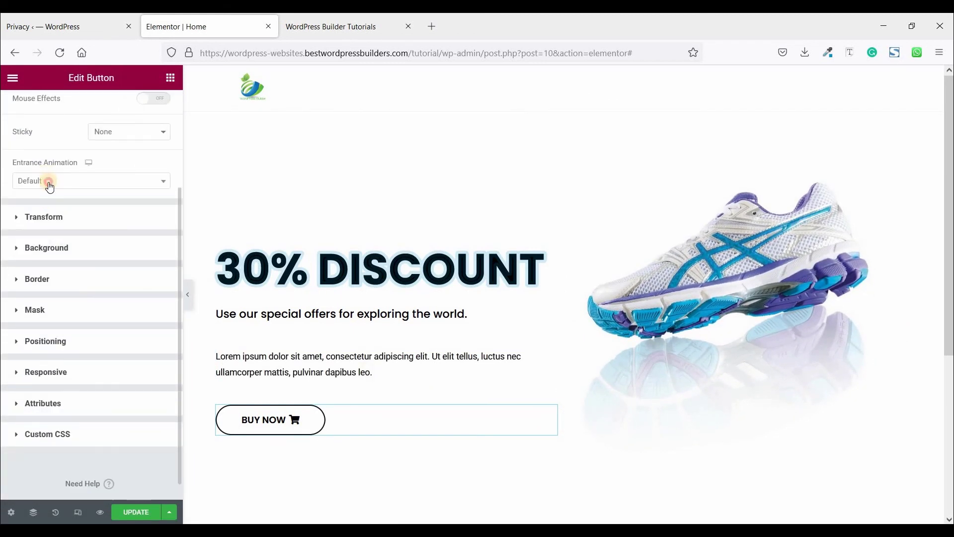
click(49, 184)
scroll(66, 271, down, 15)
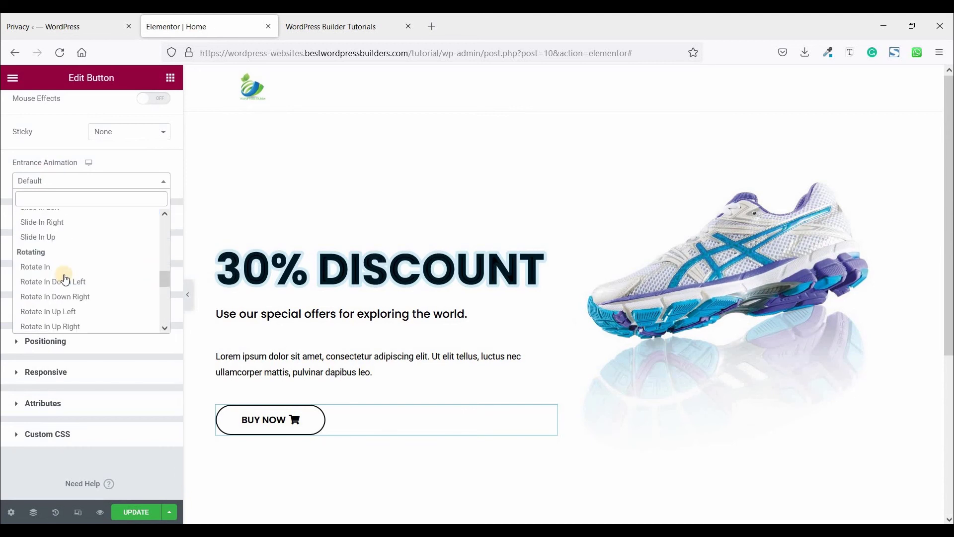
scroll(66, 278, down, 10)
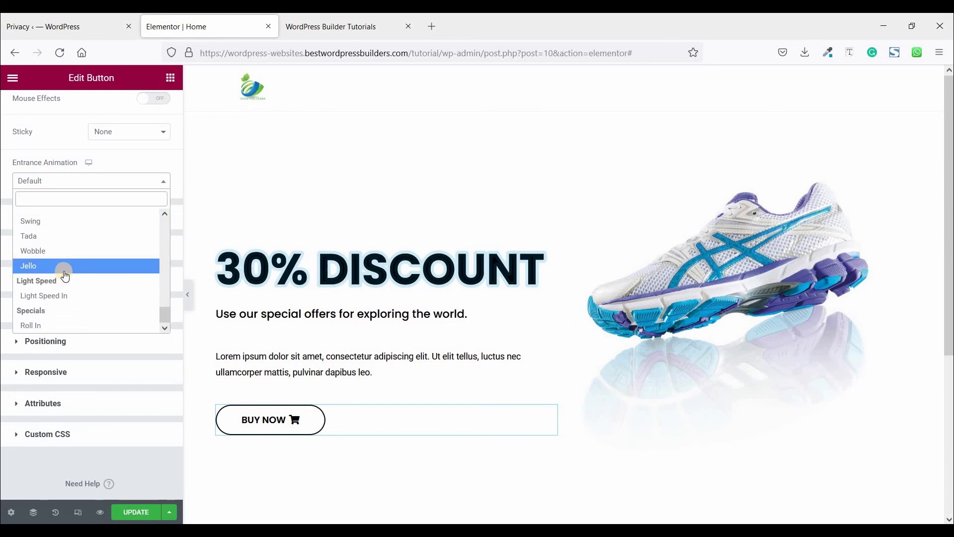
scroll(65, 277, up, 20)
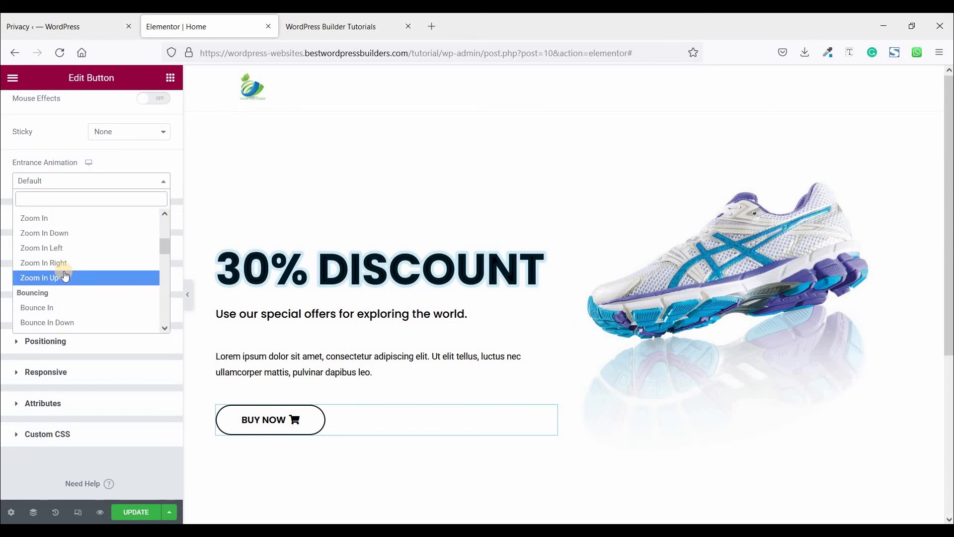
scroll(65, 276, down, 10)
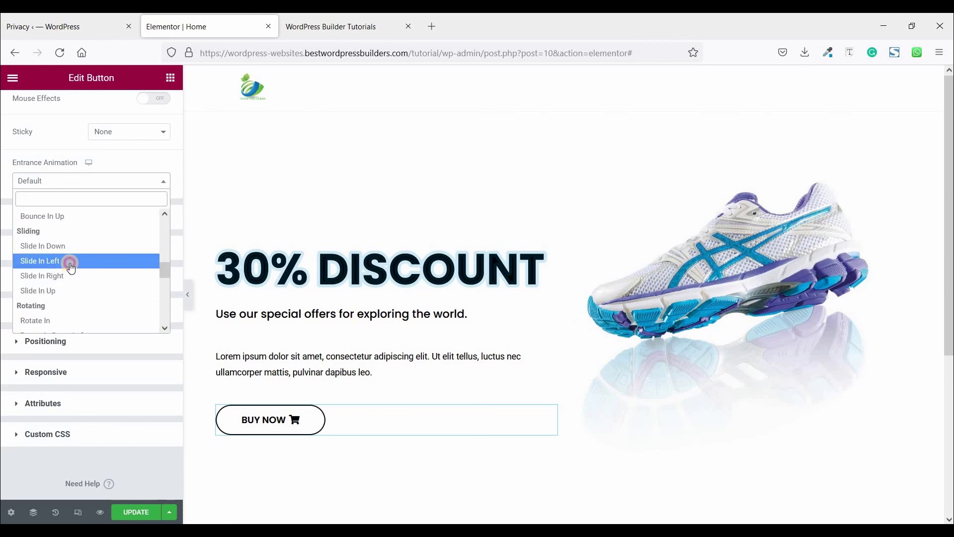
click(71, 268)
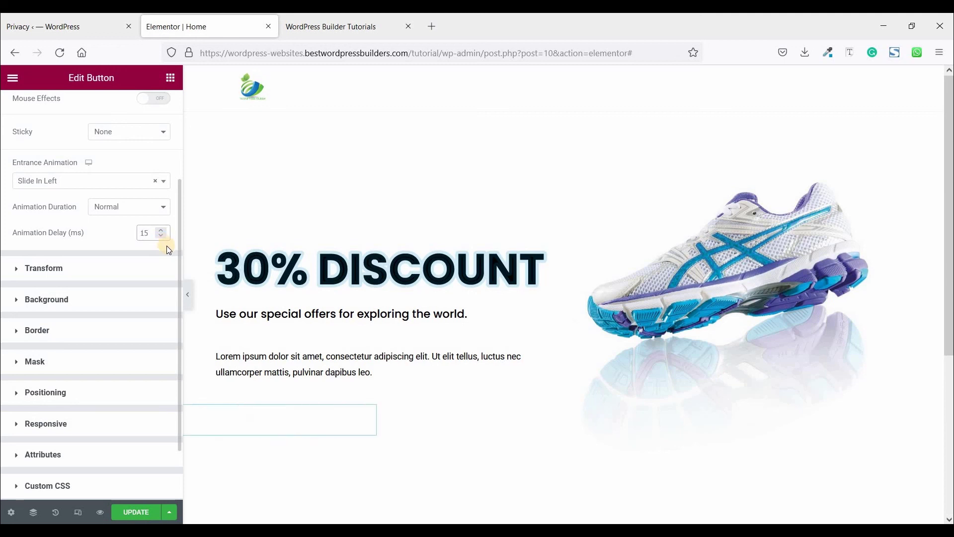
text(00)
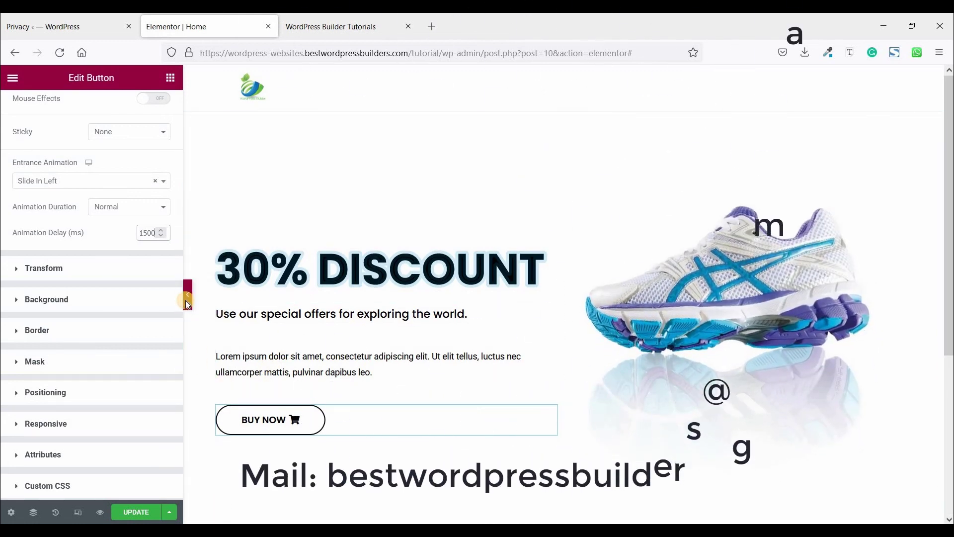
Preview the animated hero full width, then save the page with UPDATE
click(187, 298)
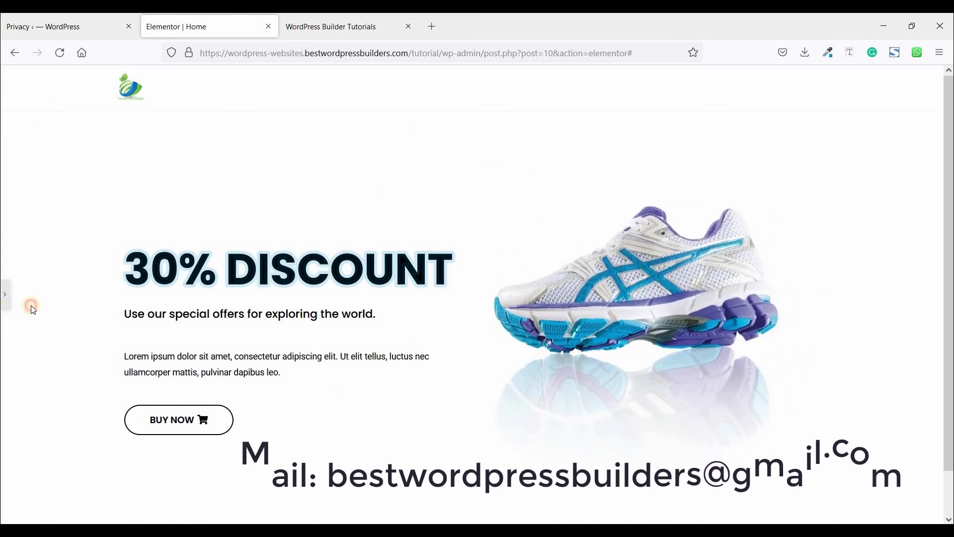
key(ctrl+p)
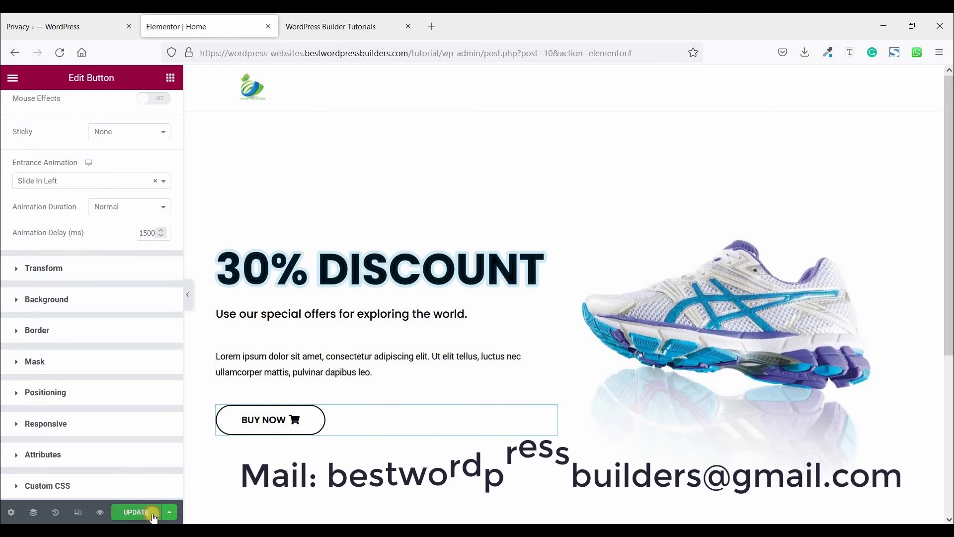
click(165, 512)
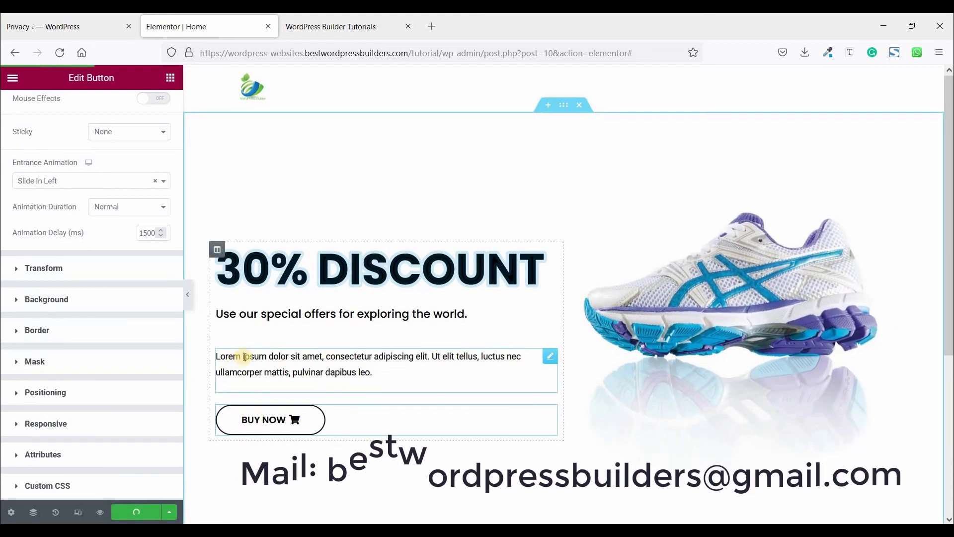